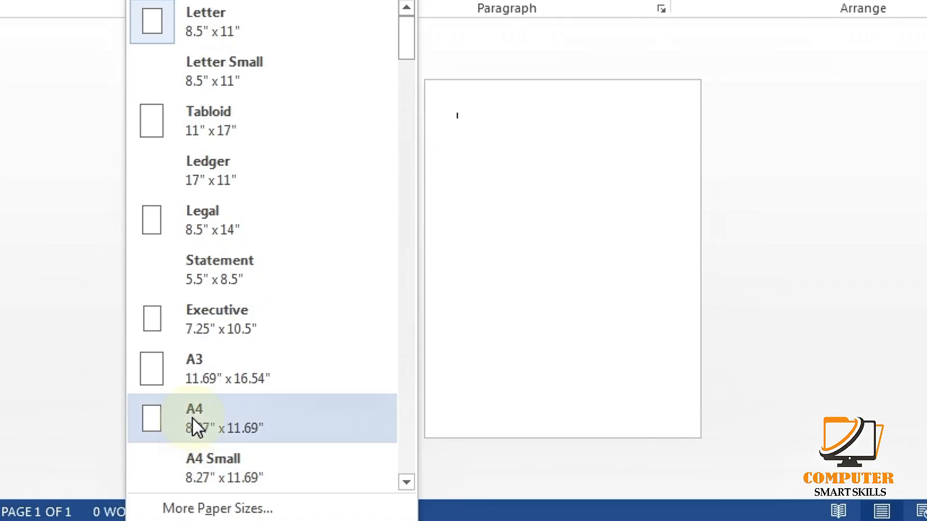
Set the page size to A4 and open the detailed paper size settings
left_click(192, 418)
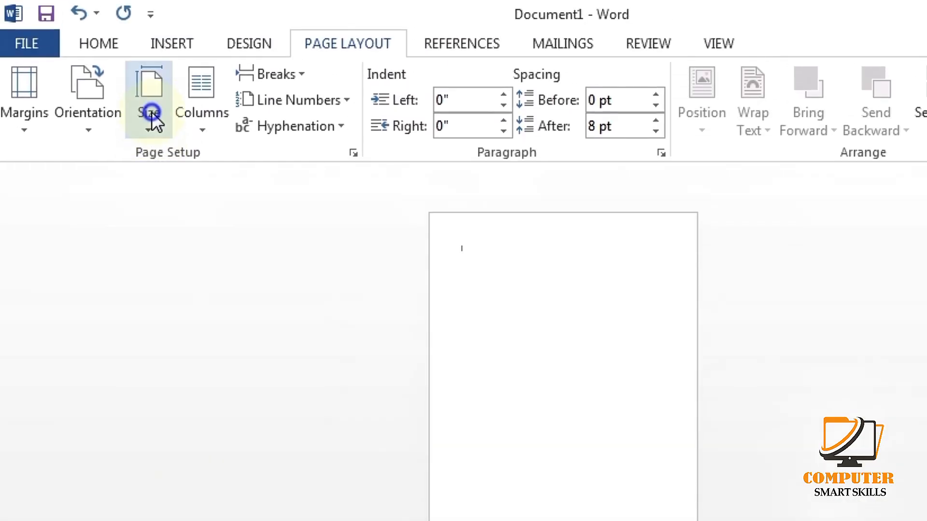
left_click(151, 113)
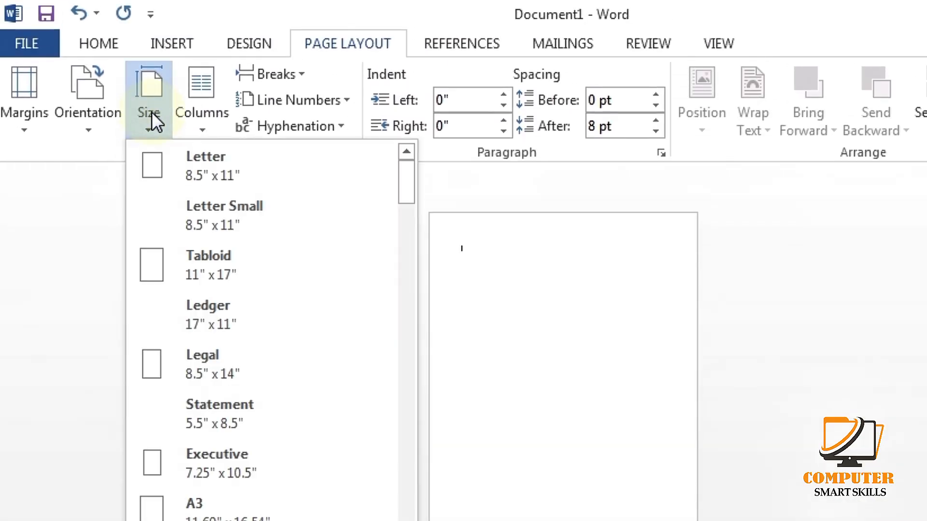
left_click(203, 504)
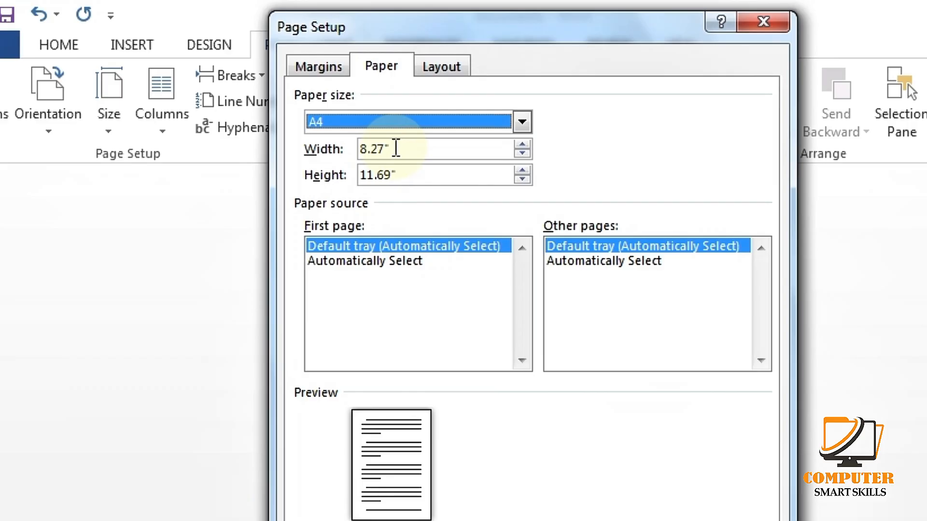
Set the top, left, bottom and right page margins to 0 for the whole document
left_click(328, 68)
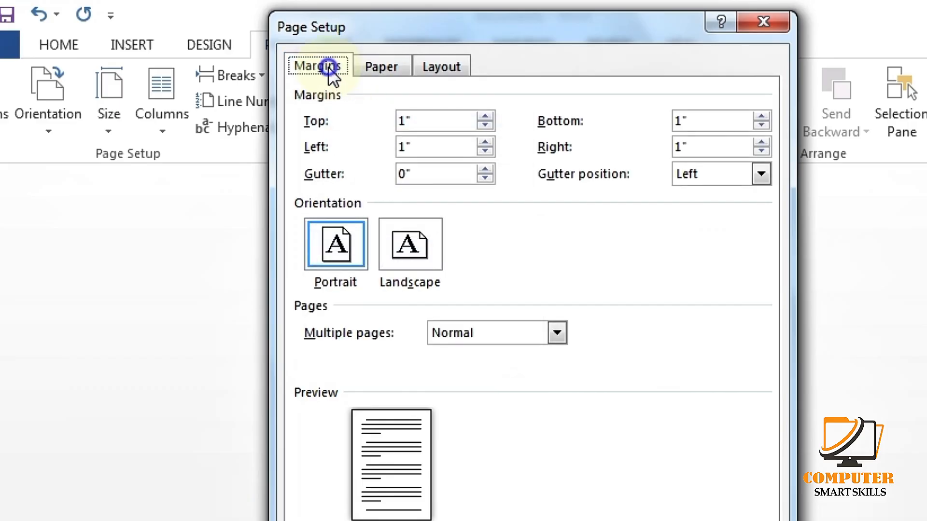
double_click(422, 120)
type("0")
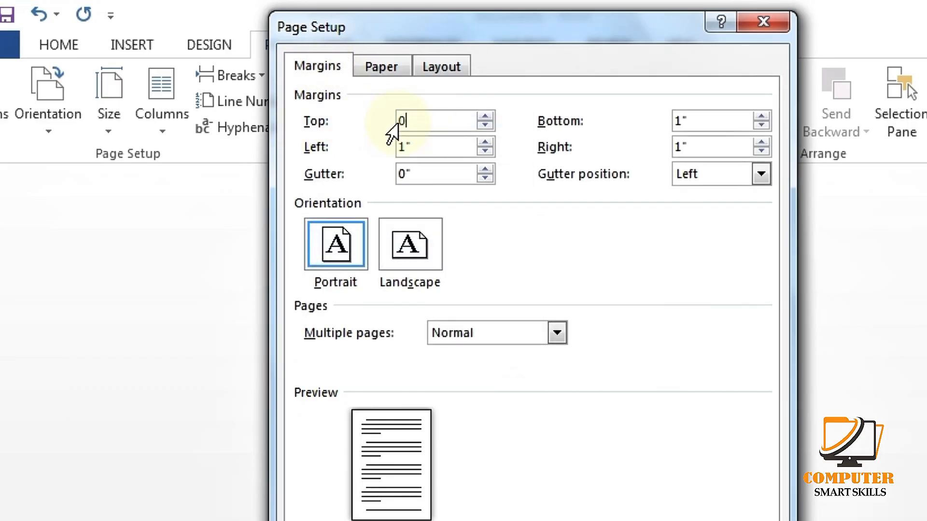
double_click(434, 148)
type("0")
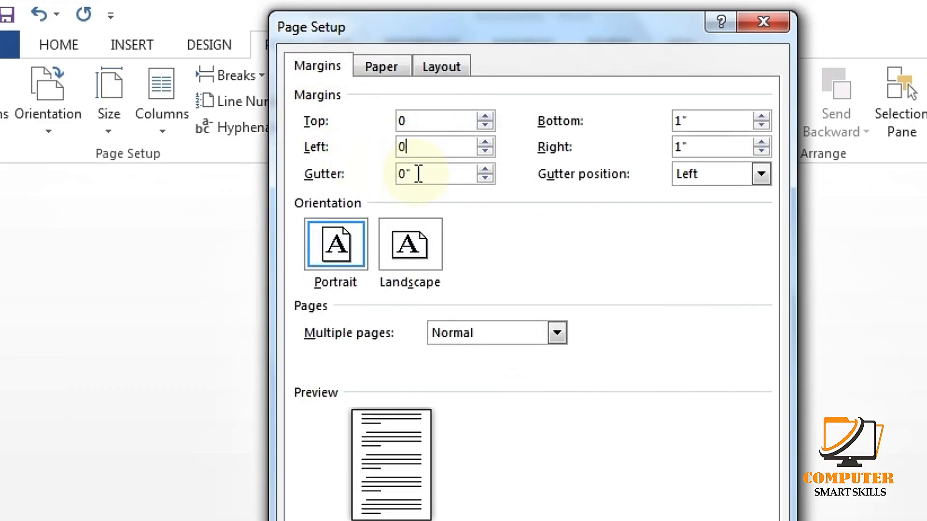
double_click(691, 120)
type("0")
double_click(705, 147)
type("0")
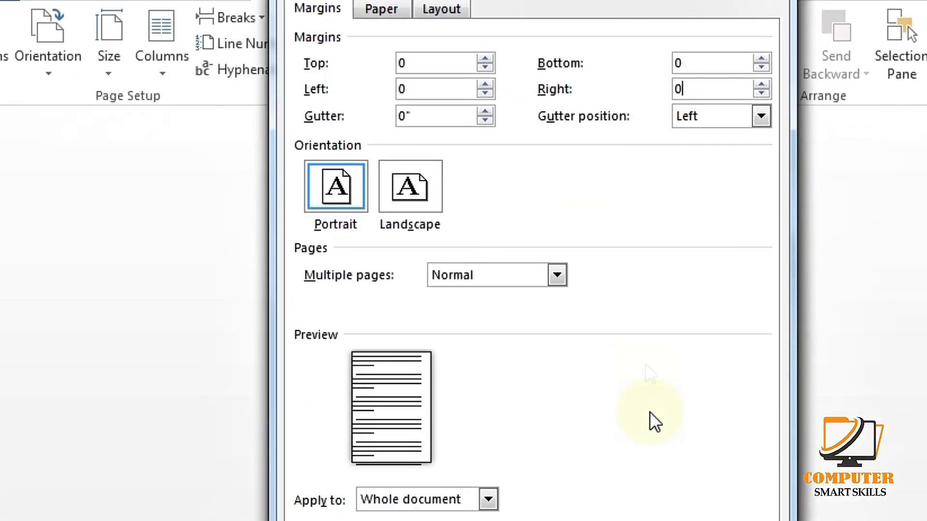
left_click(660, 459)
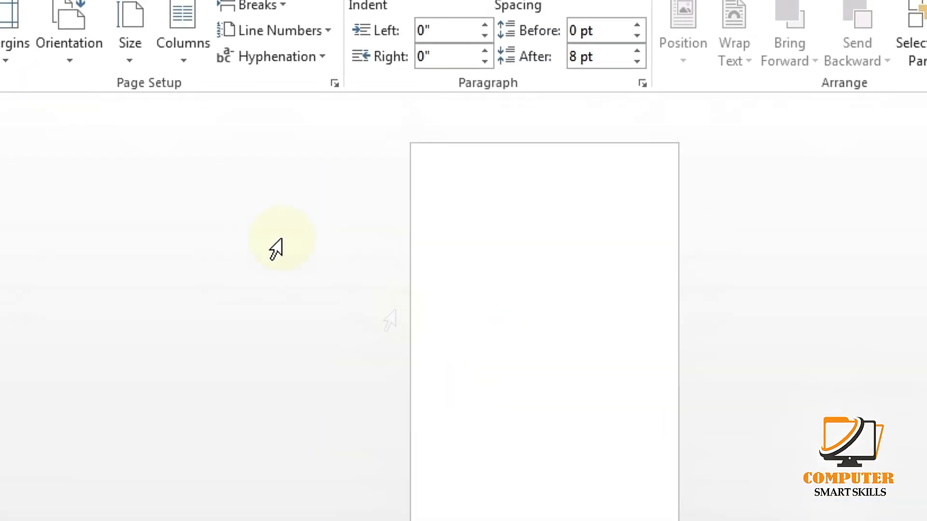
Apply the Narrow margin preset of 0.5" on all sides to the page
left_click(27, 52)
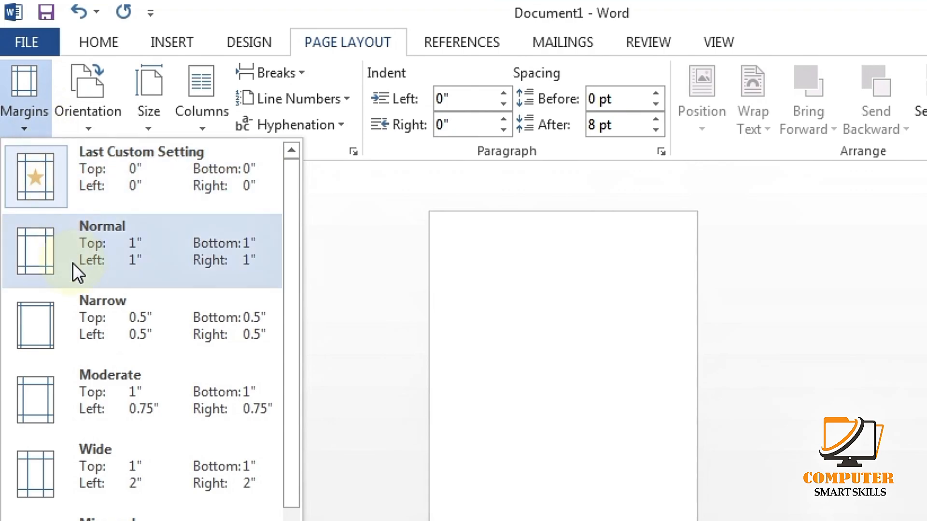
left_click(83, 309)
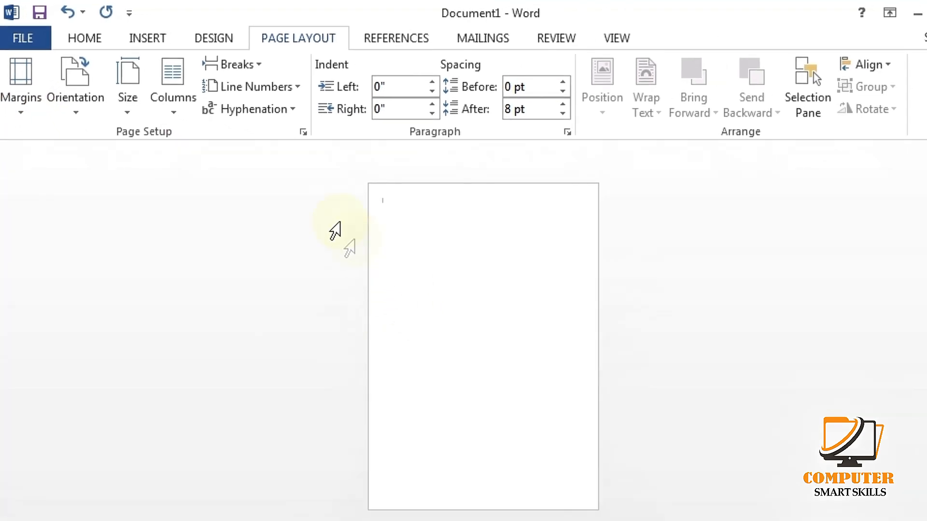
Insert a table with two columns and five rows at the start of the page
left_click(148, 36)
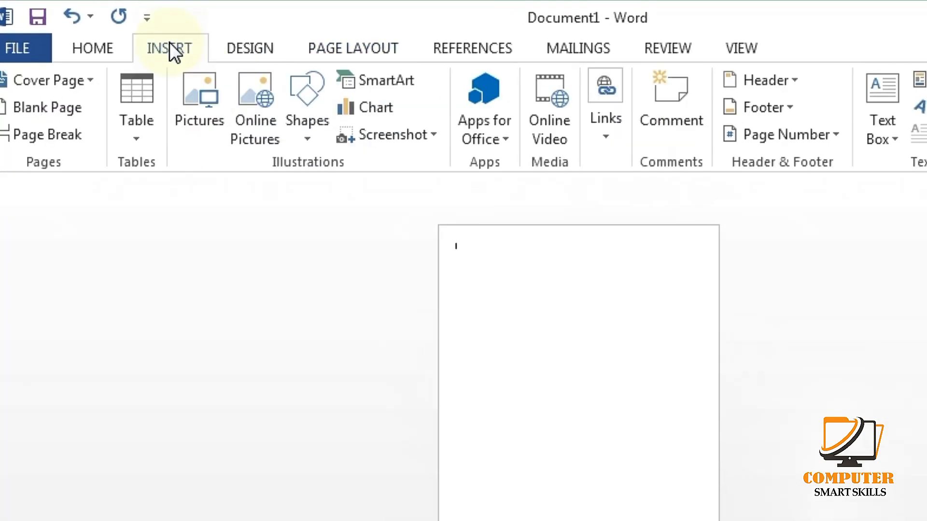
left_click(140, 94)
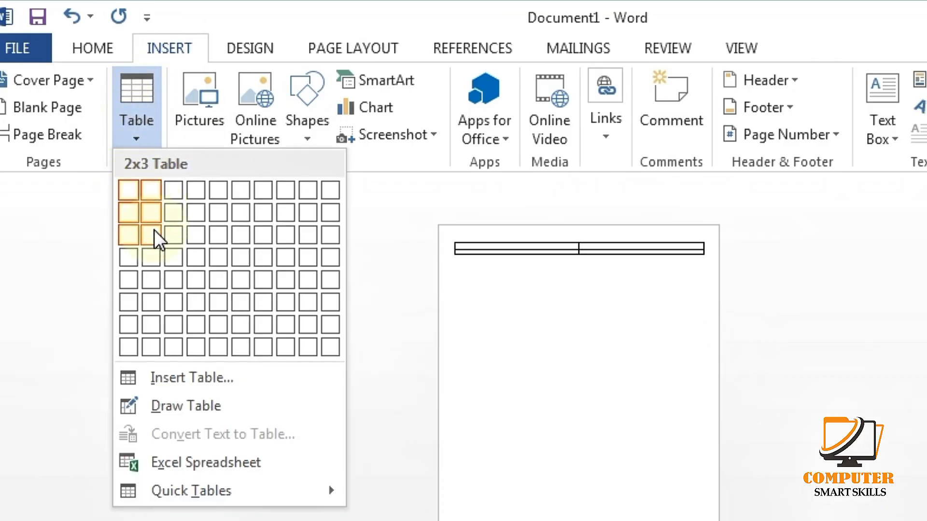
left_click(155, 273)
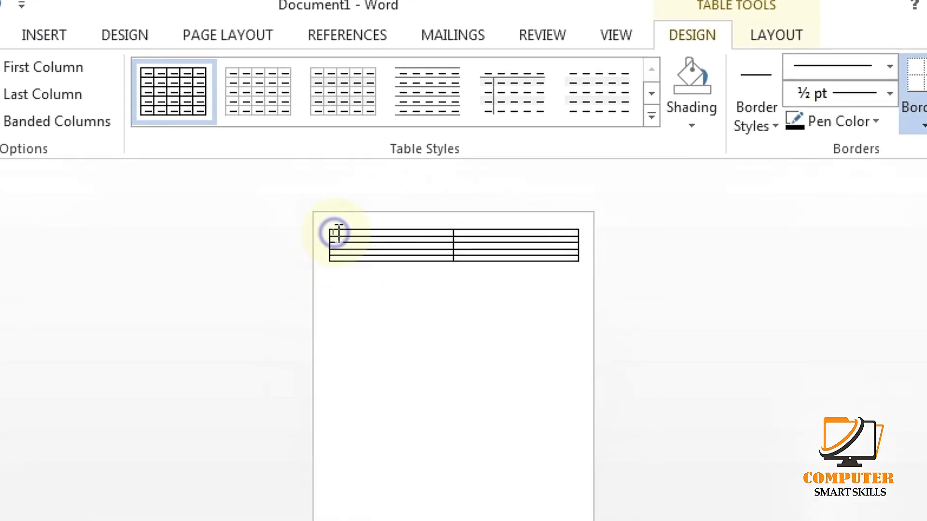
Set all table cells to a height of 2" and a width of 3.7"
mouse_move(338, 230)
left_mouse_down()
mouse_move(420, 259)
mouse_move(526, 255)
left_mouse_up()
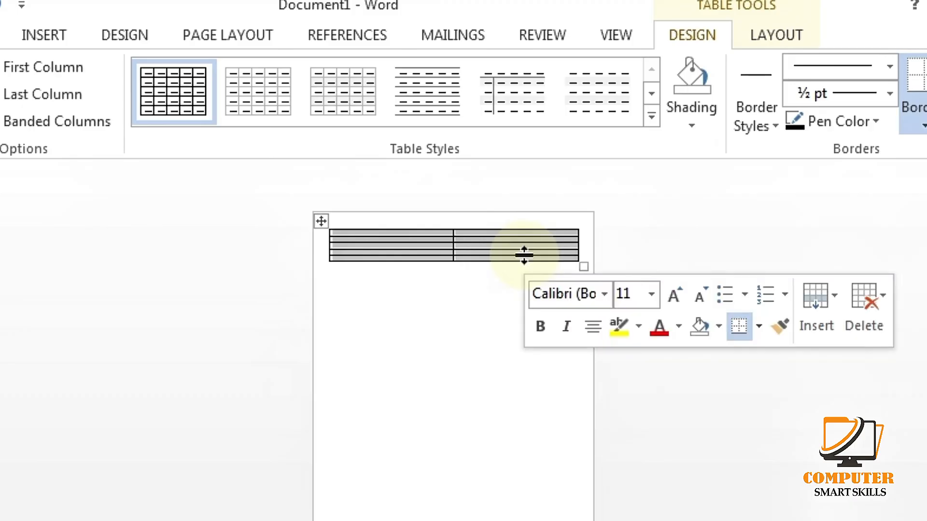
left_click(767, 36)
left_click(529, 67)
key("BackSpace")
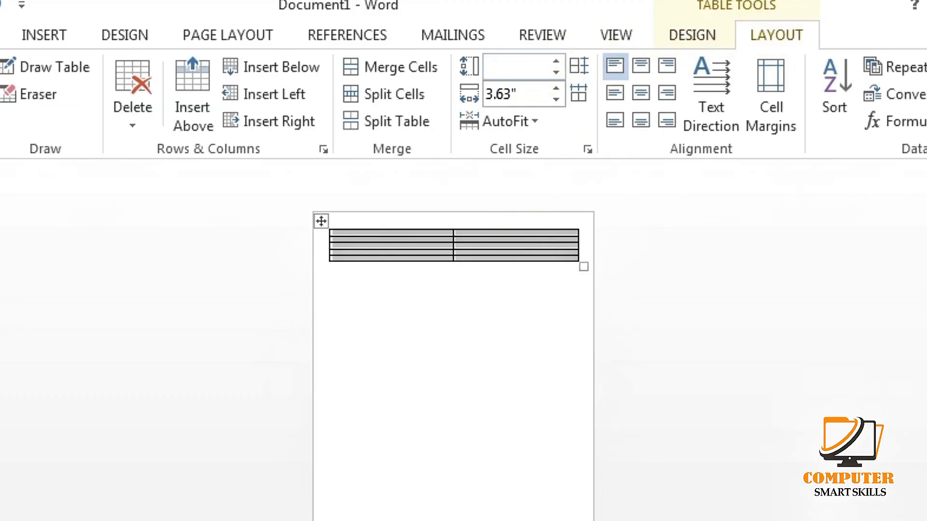
type("2")
key("Tab")
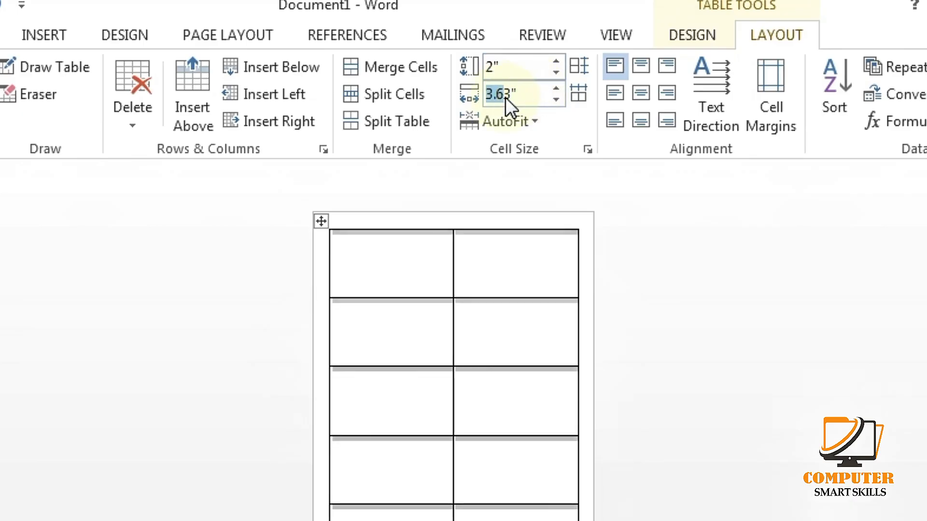
key("BackSpace")
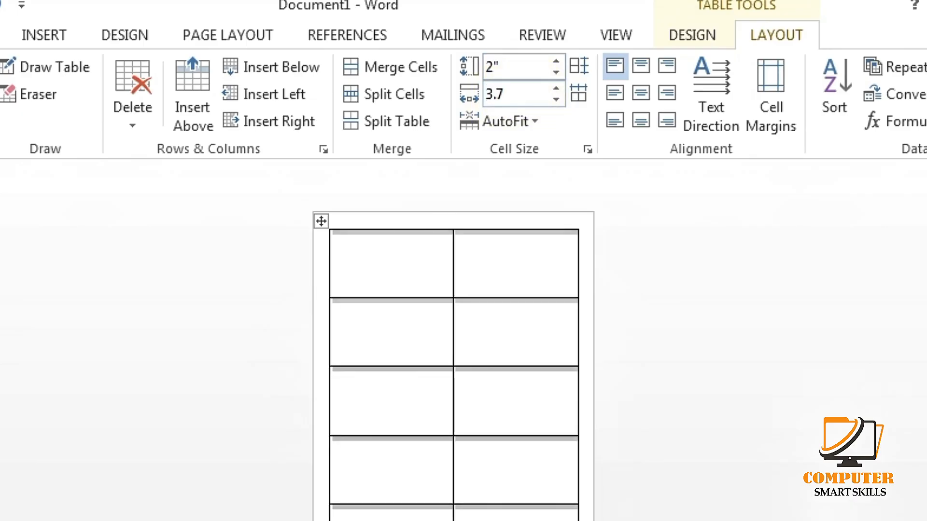
key("Return")
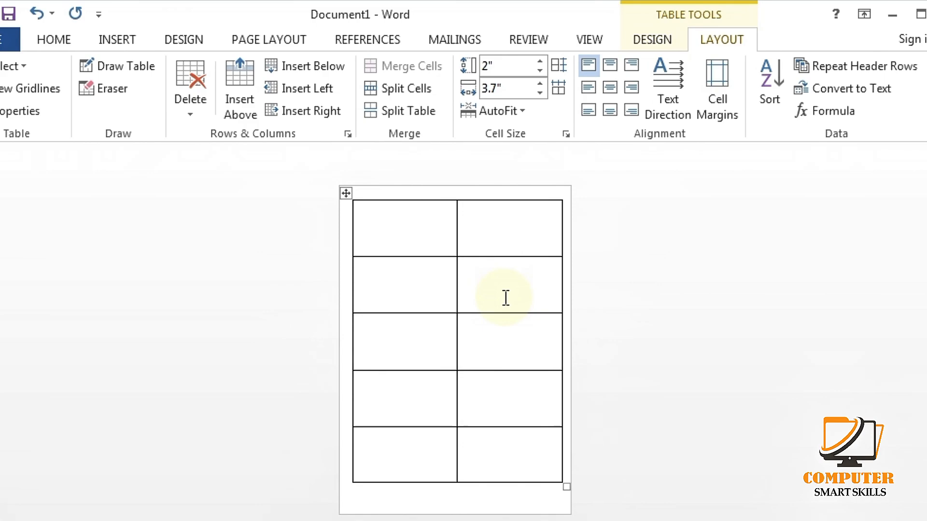
Draw a thin rectangle along the top edge of the first table cell, spanning the cell's full width
scroll(505, 298, "up", 5)
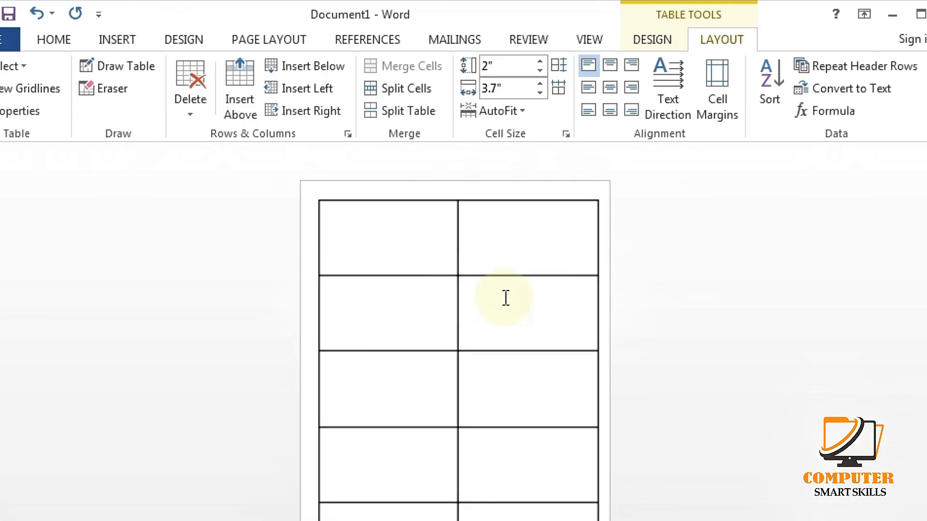
scroll(503, 303, "up", 1)
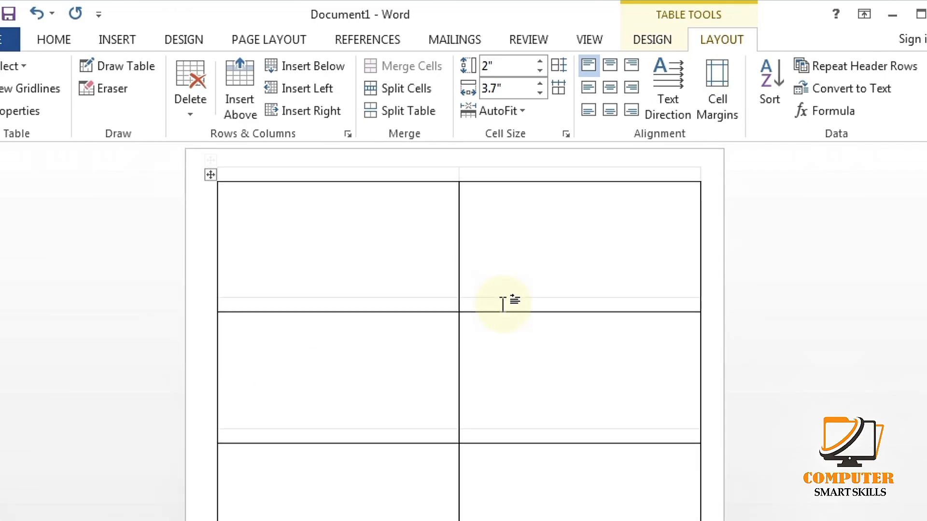
scroll(507, 317, "down", 4)
scroll(510, 324, "down", 2)
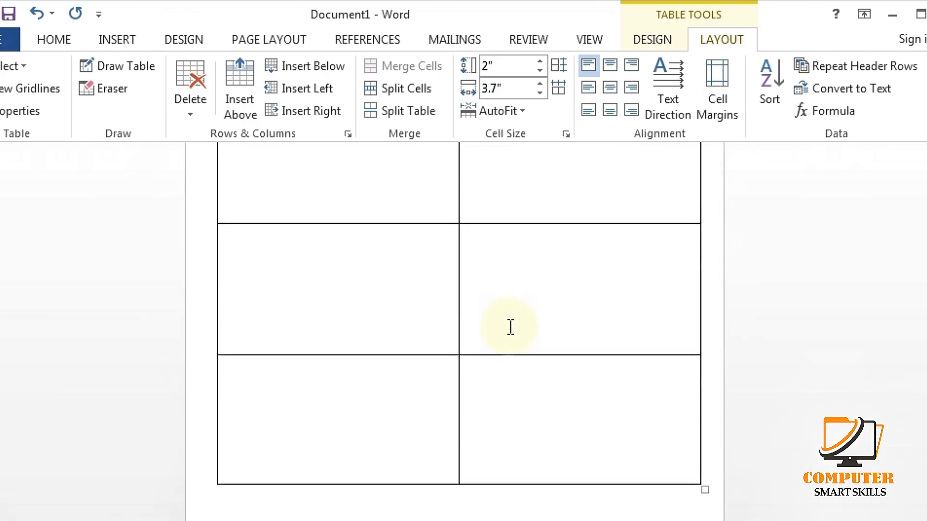
scroll(511, 326, "up", 3)
scroll(509, 327, "up", 3)
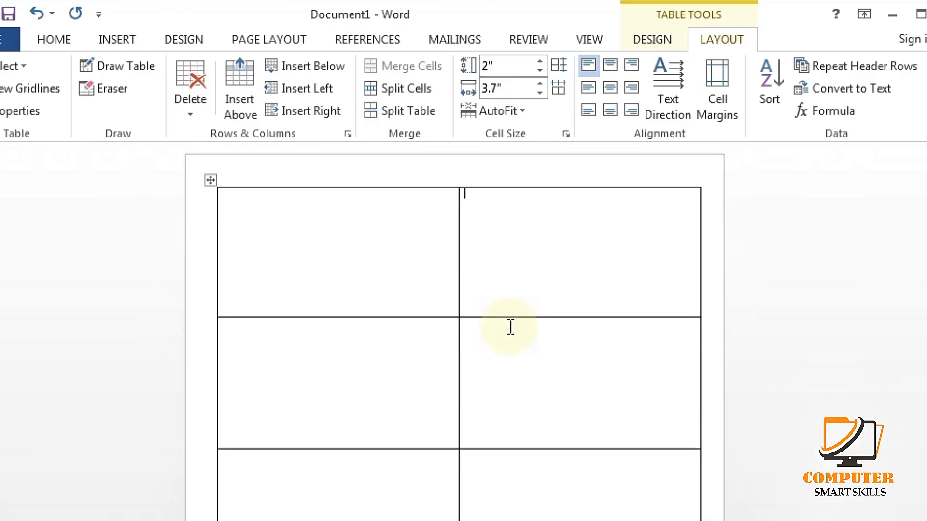
scroll(400, 292, "up", 3, "ctrl")
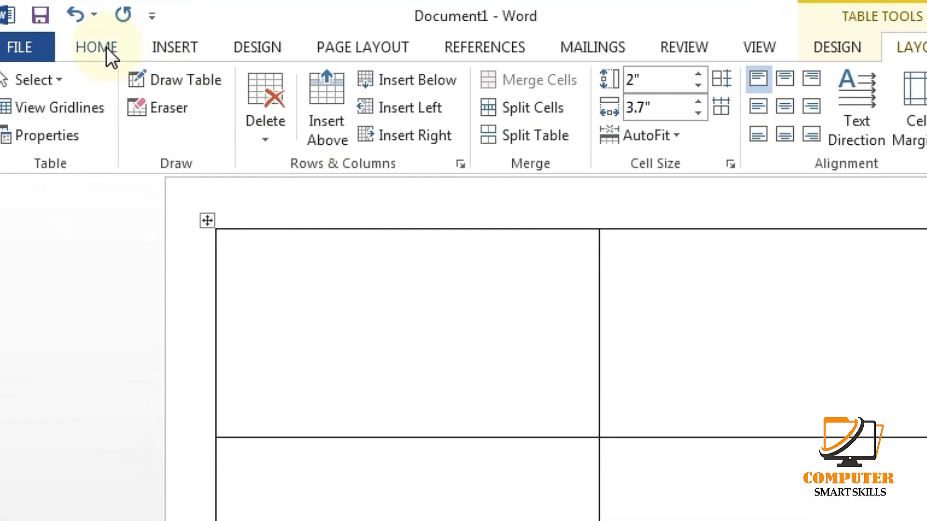
left_click(107, 48)
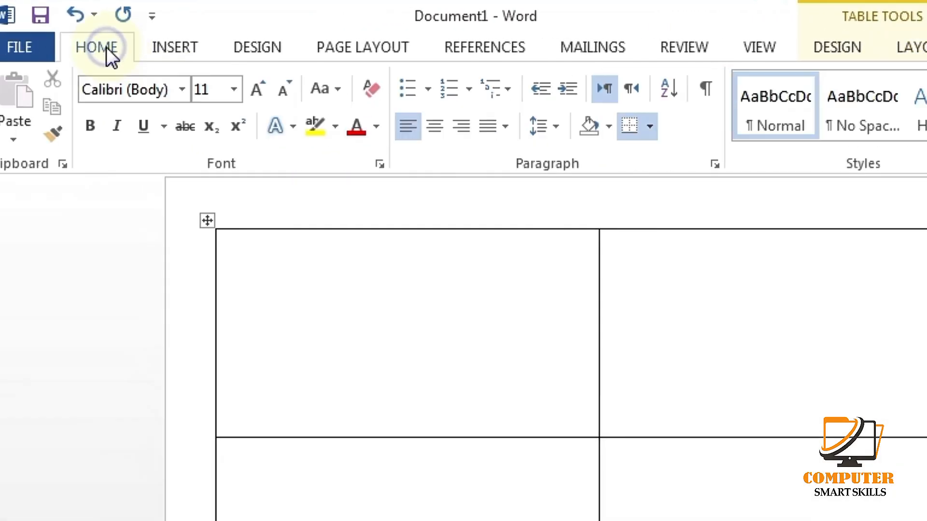
left_click(186, 49)
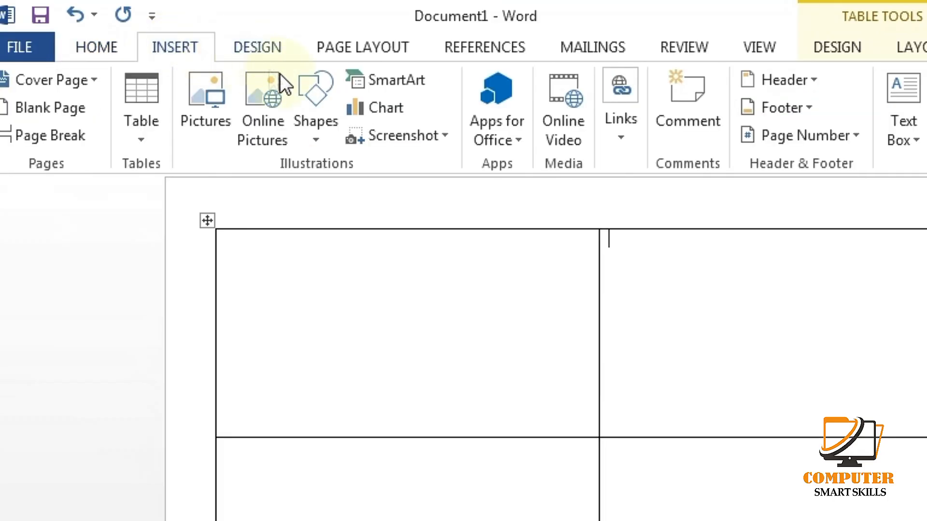
left_click(321, 135)
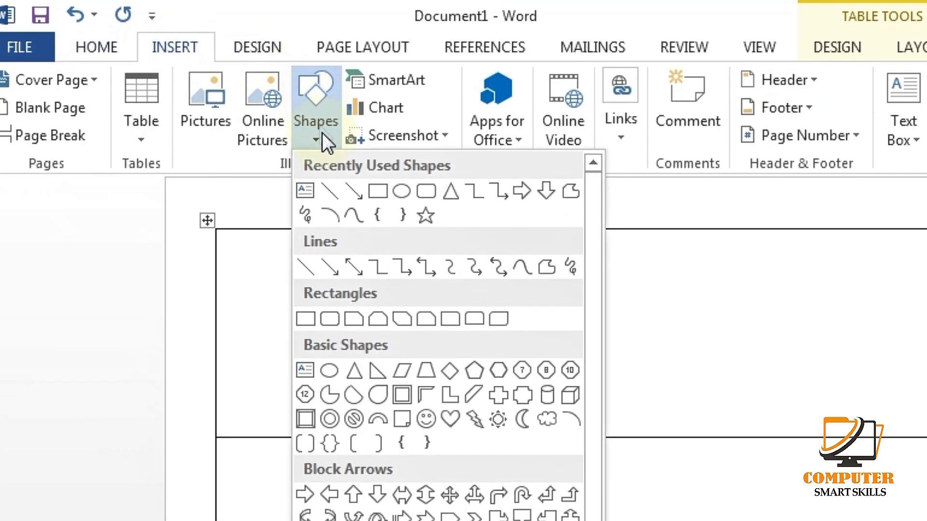
left_click(380, 189)
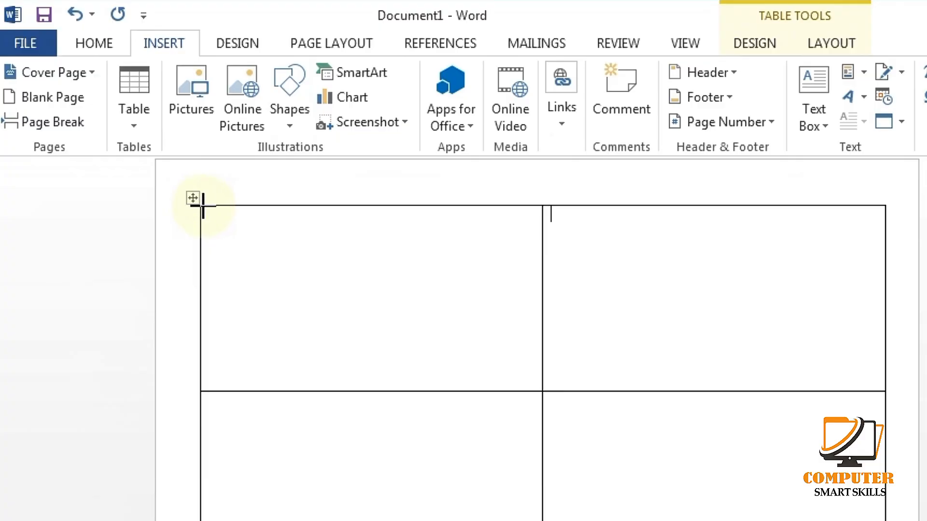
mouse_move(201, 207)
left_mouse_down()
mouse_move(534, 226)
mouse_move(541, 242)
left_mouse_up()
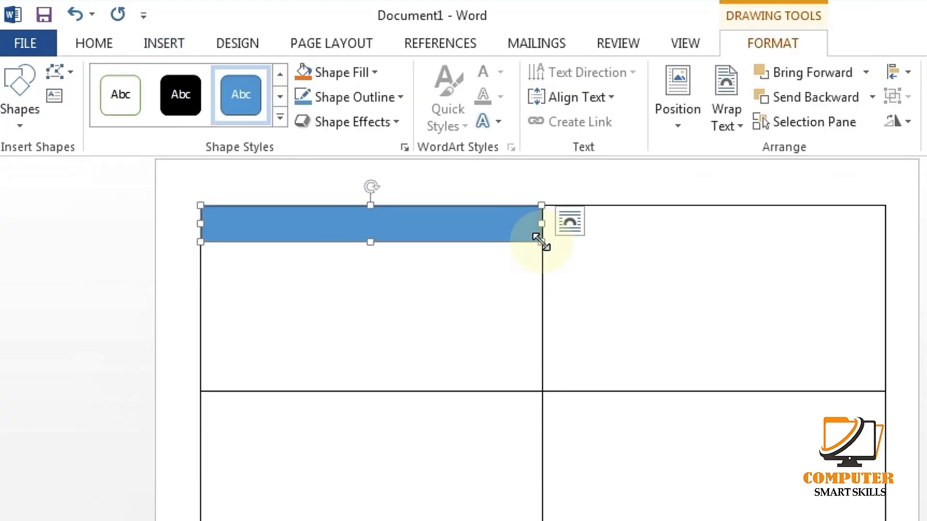
Fill the rectangle with the green theme color and extend its lower edge slightly to make it taller
left_click(350, 74)
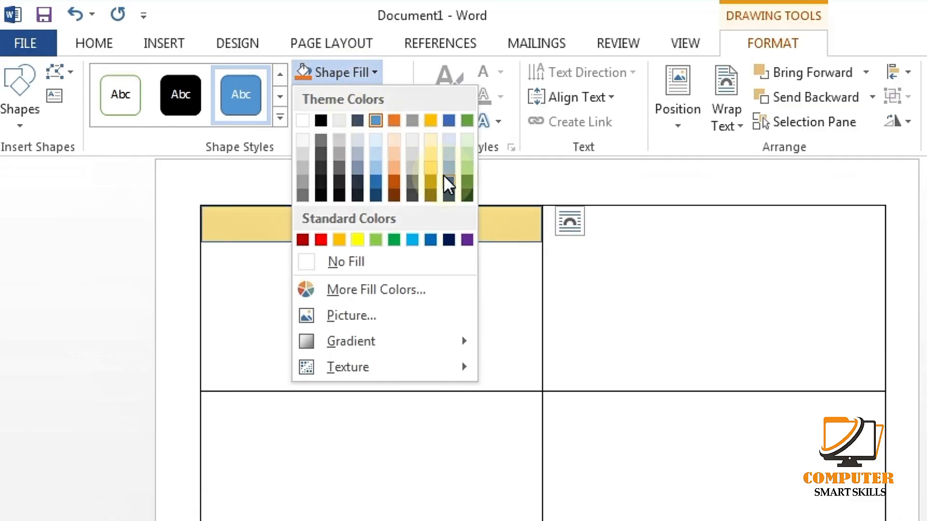
left_click(467, 119)
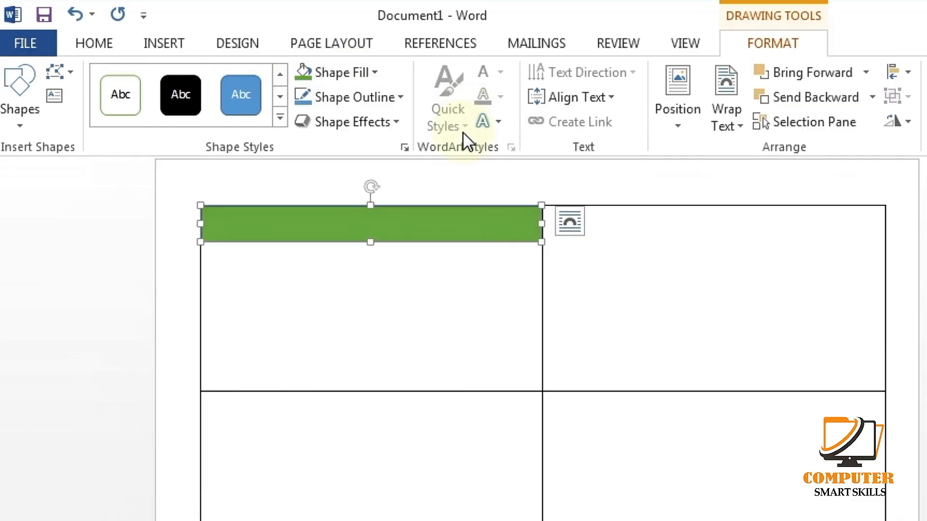
left_click_drag(371, 242, 371, 245)
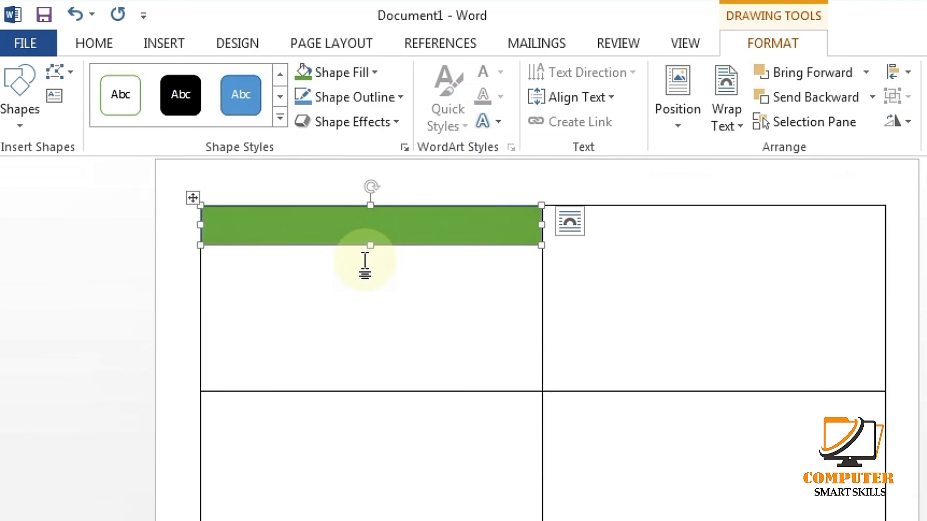
left_click_drag(371, 245, 372, 252)
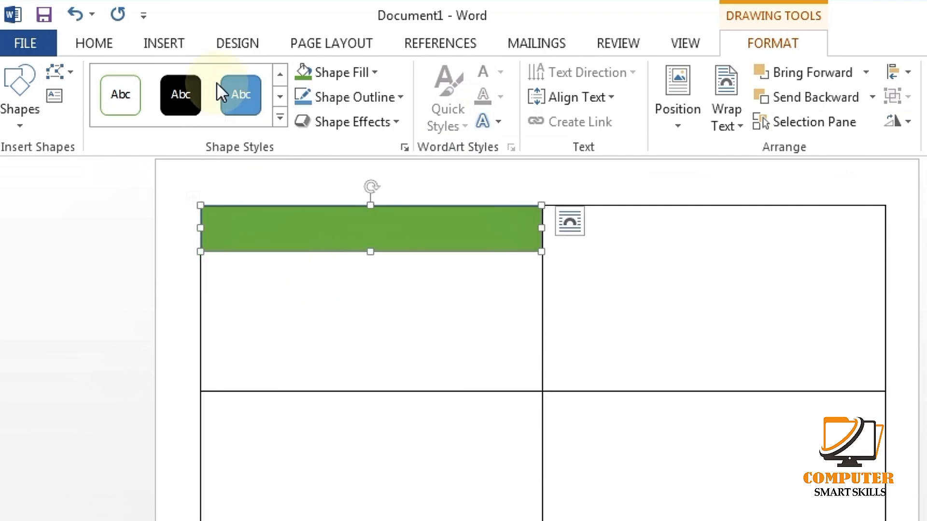
Insert a WordArt text box in the plain black style over the green rectangle
left_click(95, 42)
left_click(149, 43)
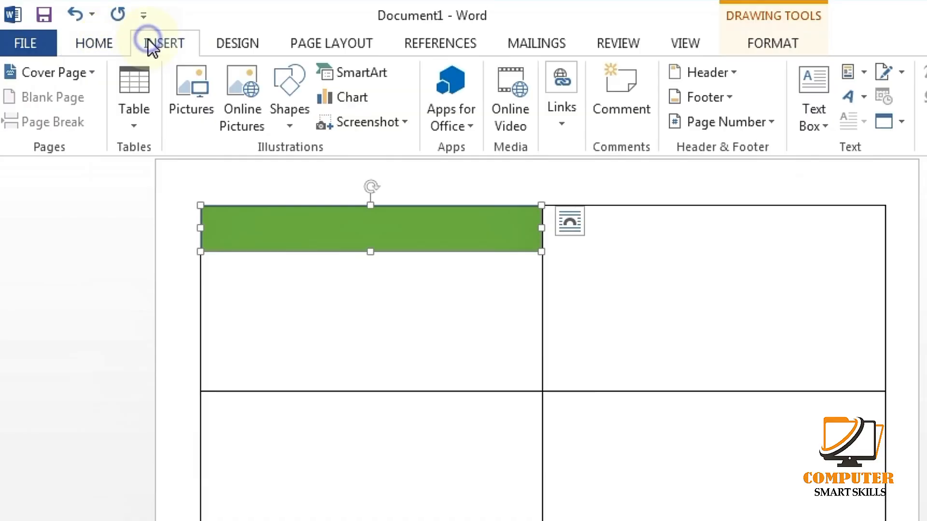
left_click(856, 98)
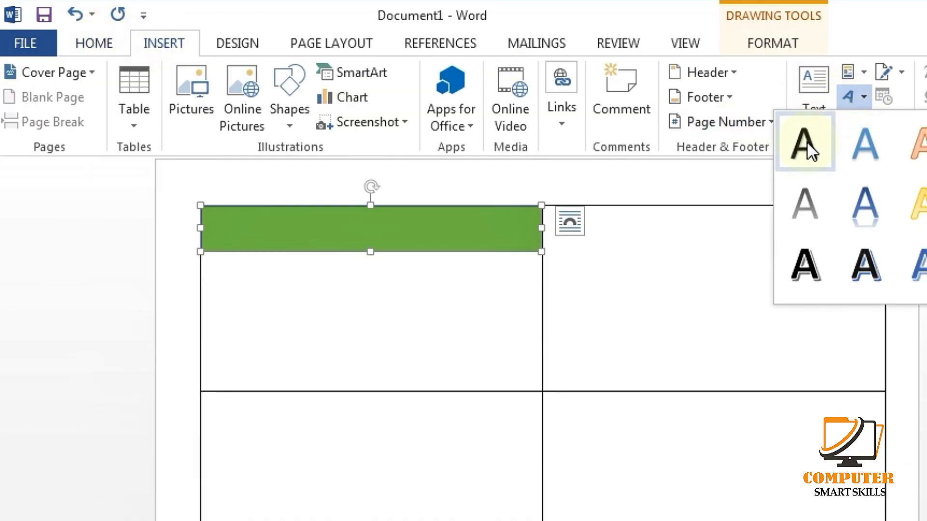
left_click(807, 142)
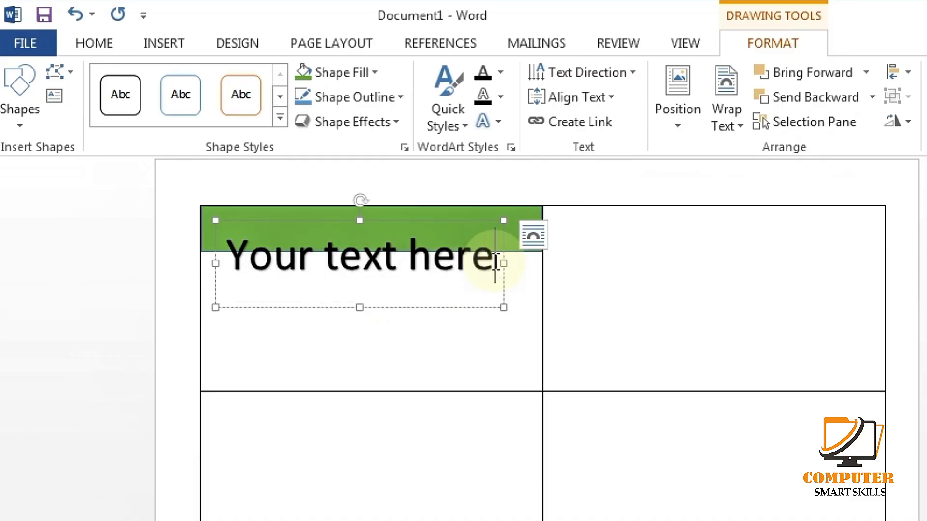
Apply the No Spacing style to the emptied WordArt box and enter BRIGHT PUBLIC SCHOOL as its text
left_click_drag(201, 299, 198, 298)
key("BackSpace")
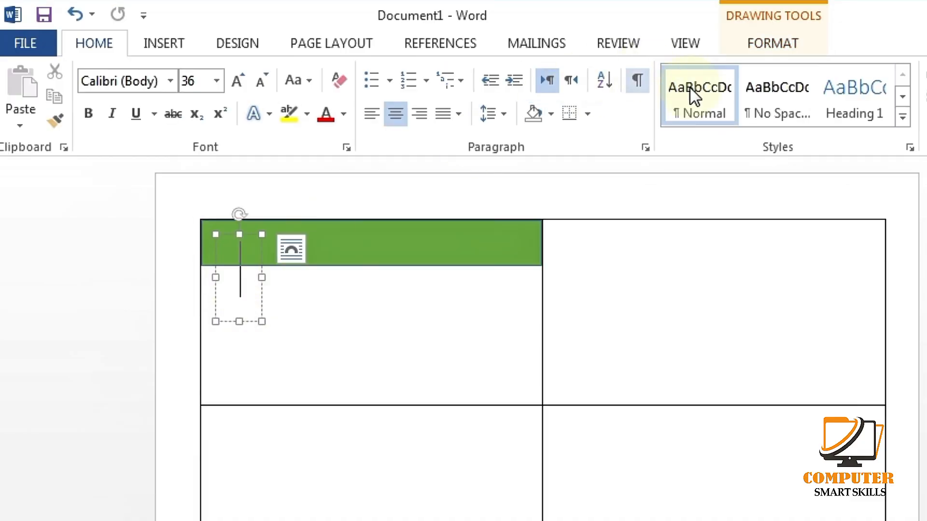
left_click(772, 97)
type("BRIGHT")
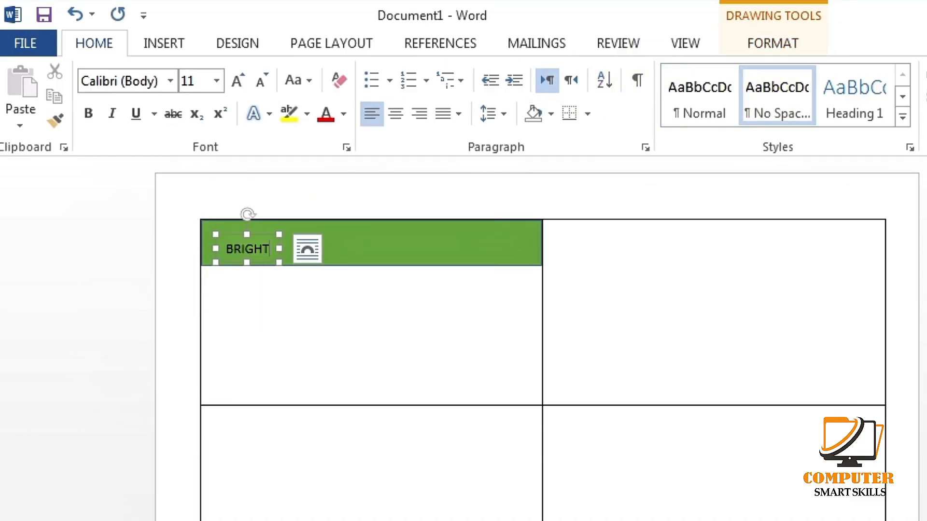
type(" PUBLIC SCHOOL")
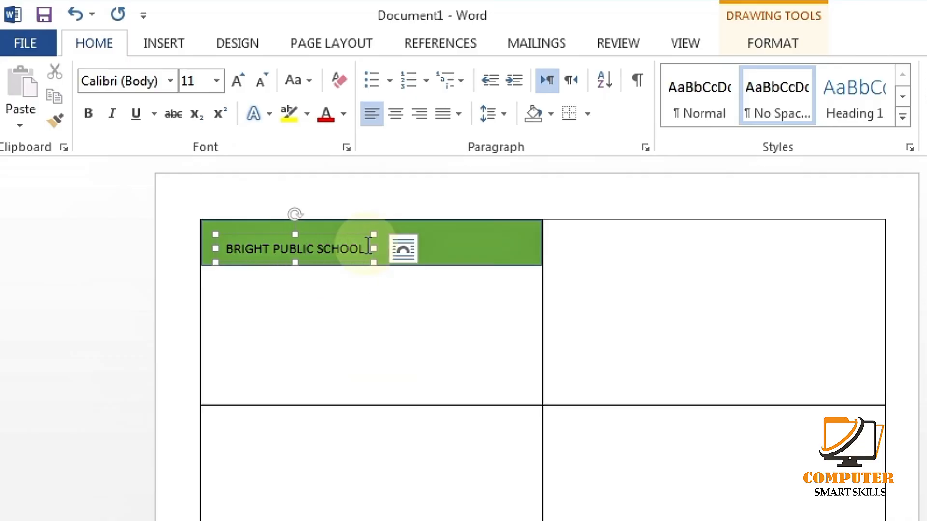
Enlarge the school name to 16 pt and move its text box up against the top of the green header
left_click_drag(369, 248, 225, 248)
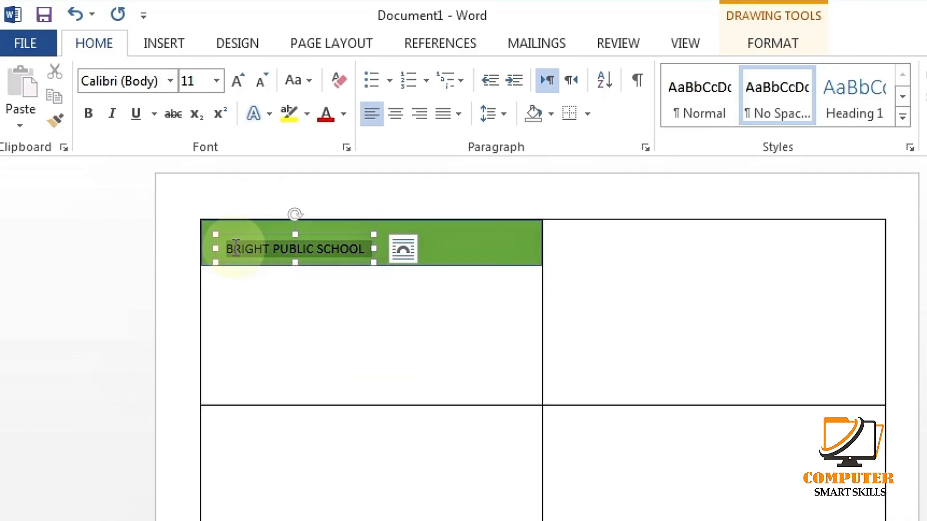
left_click(239, 82)
left_click(240, 82)
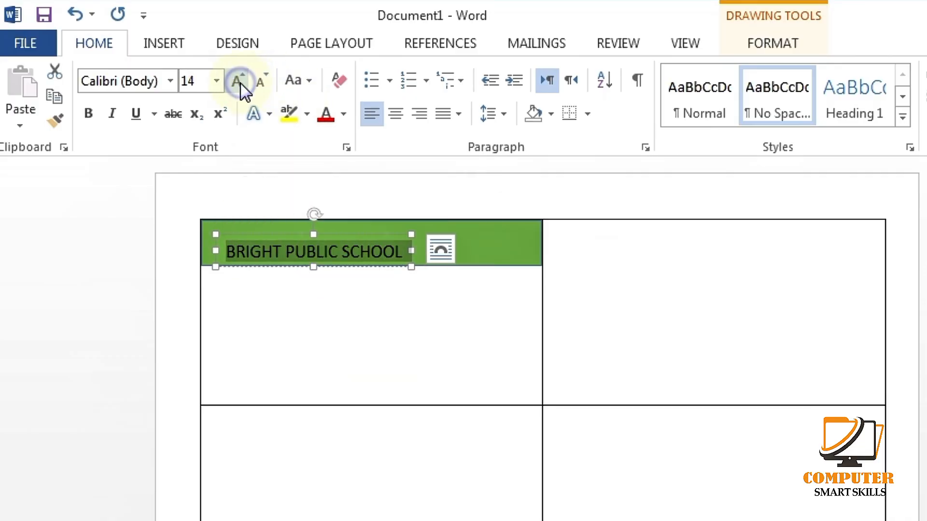
left_click(239, 82)
left_click(381, 235)
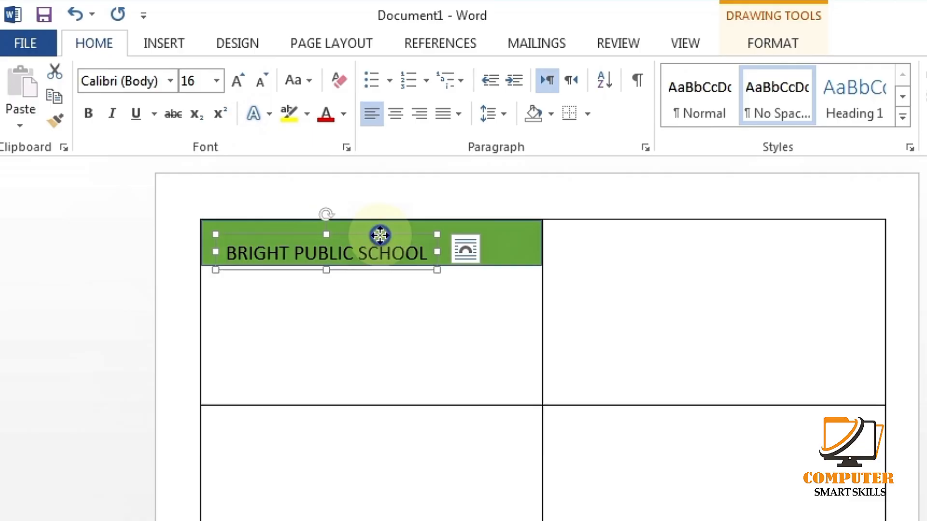
left_click_drag(381, 228, 402, 219)
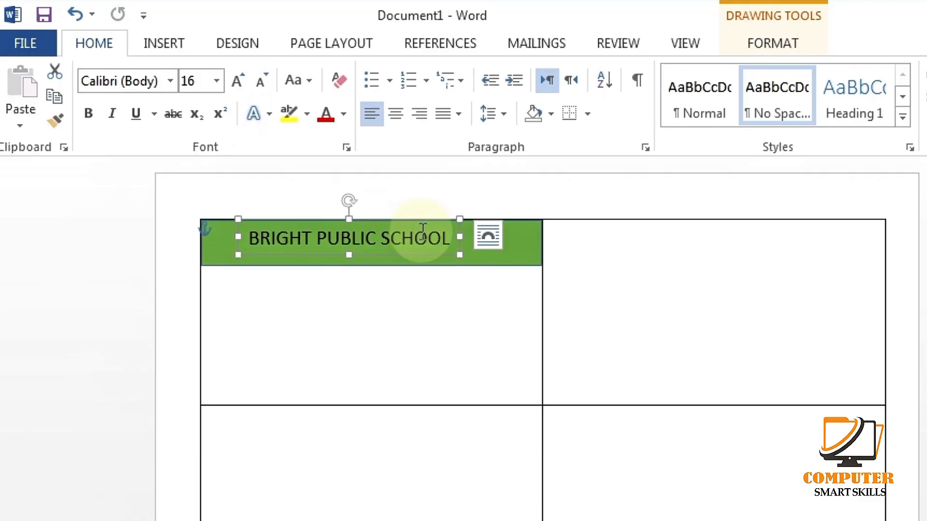
Set the school name in Arial Black and shift its text box slightly left within the green header
left_click_drag(451, 241, 216, 243)
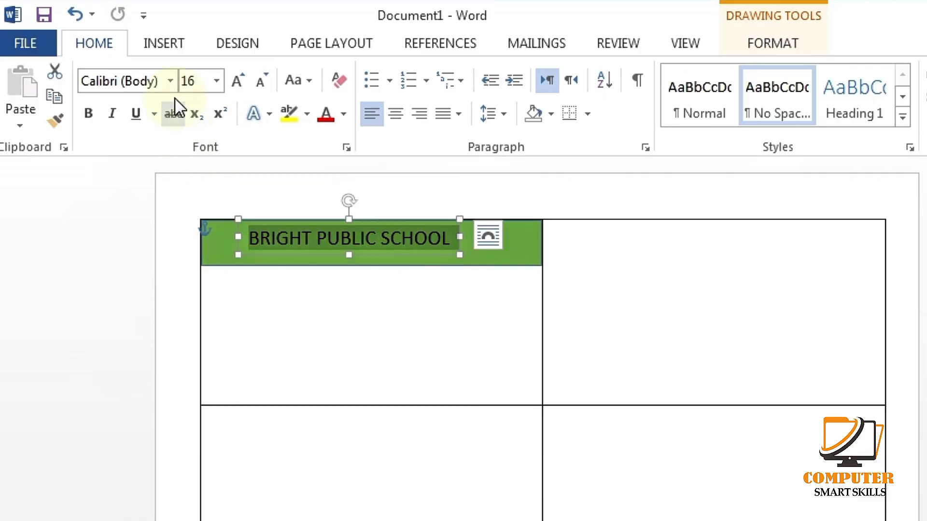
left_click(170, 85)
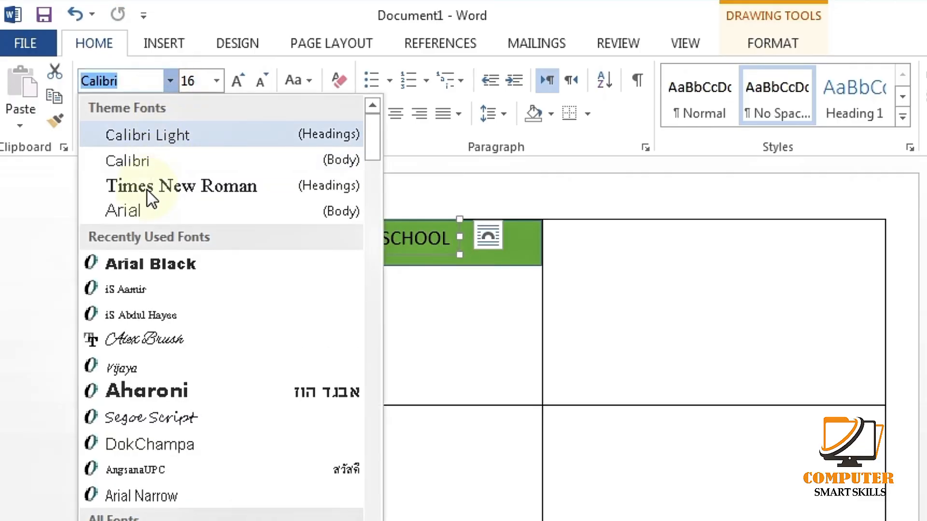
left_click(143, 261)
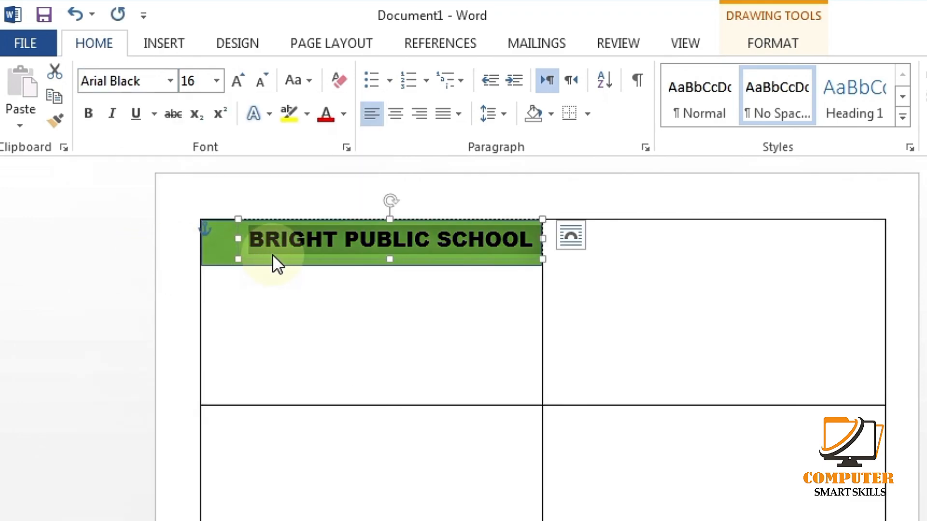
left_click_drag(273, 255, 261, 255)
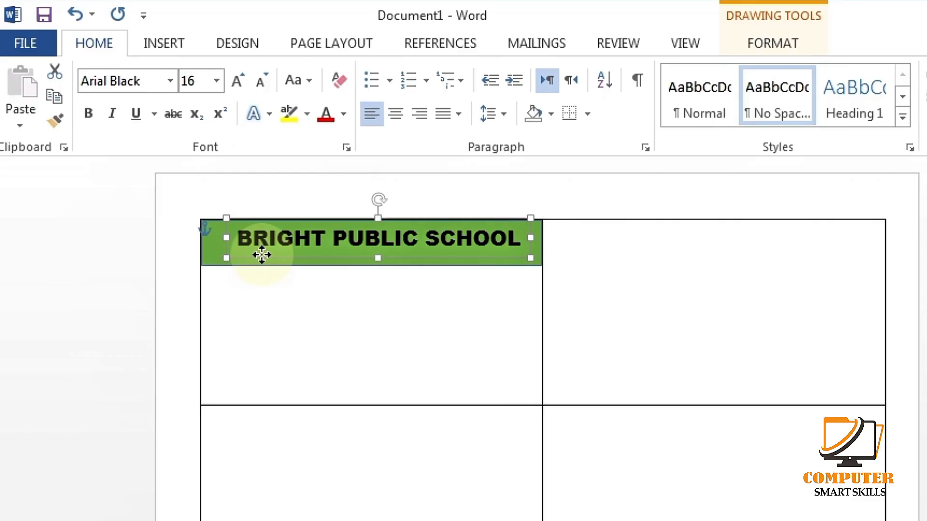
Reduce the school name to 14 pt, color it white and center its text box in the green header
left_click_drag(518, 241, 238, 246)
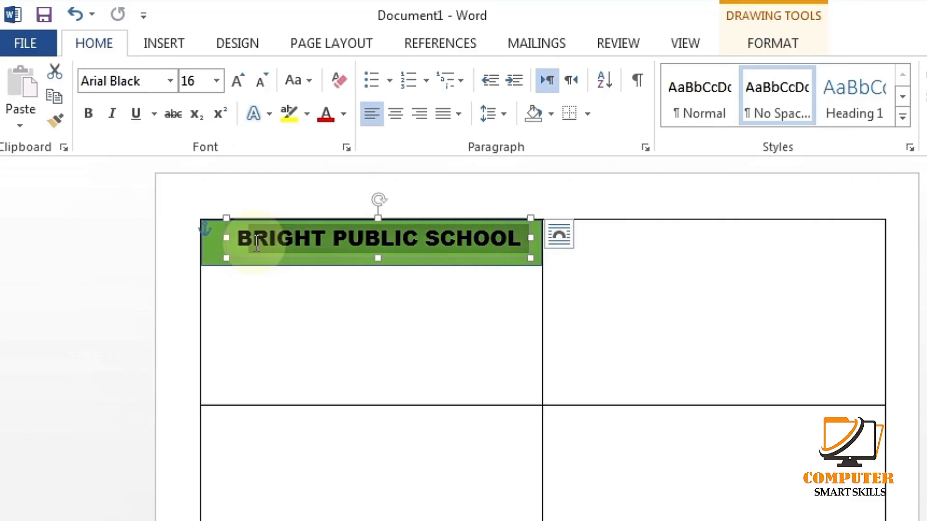
left_click(259, 81)
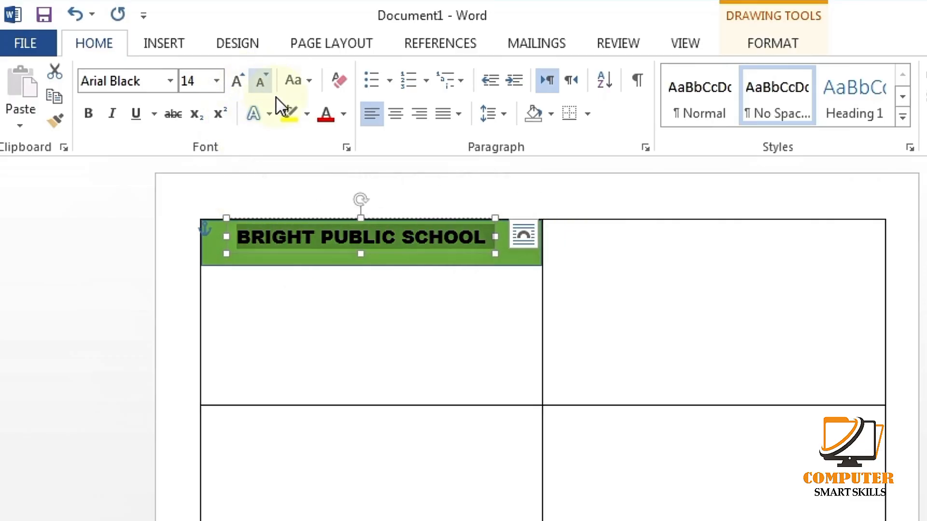
left_click(343, 114)
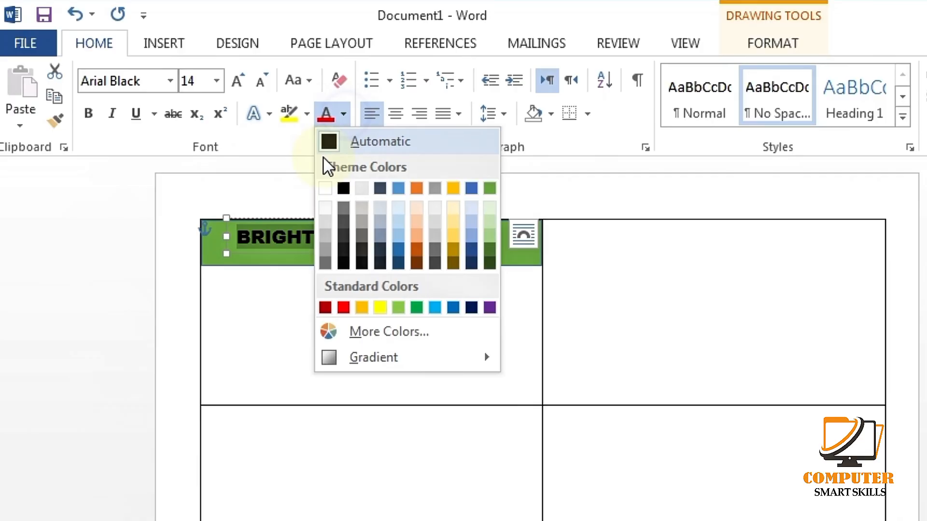
left_click(324, 190)
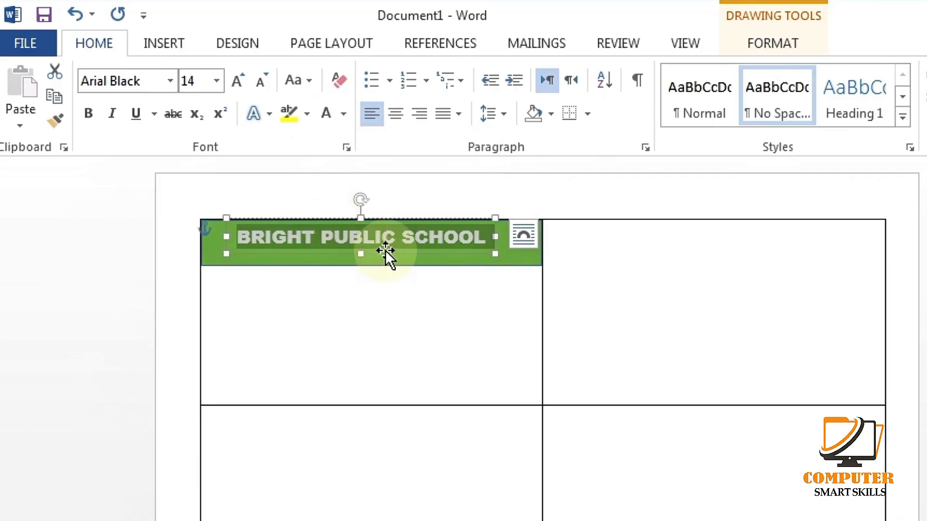
left_click_drag(385, 250, 393, 255)
Duplicate the school name text box and place the copy directly below the original in the green header
left_click(349, 257)
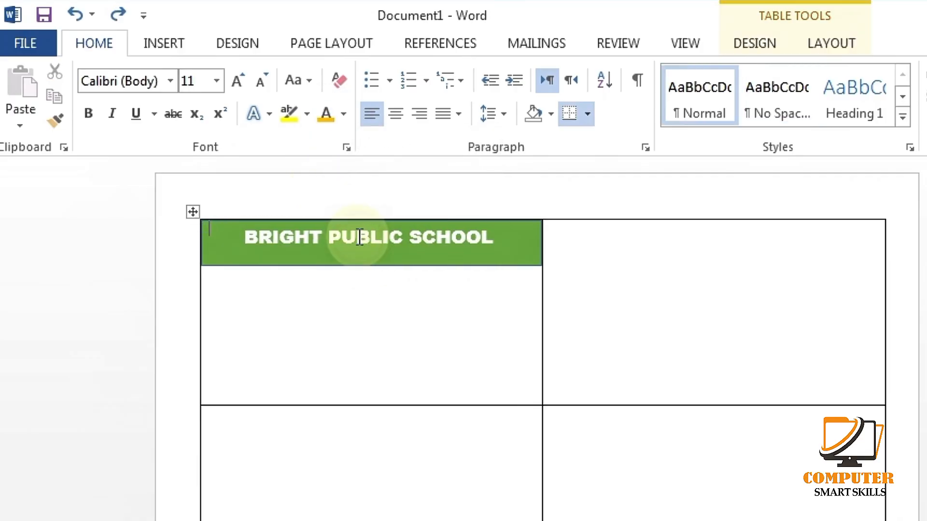
left_click(349, 256)
left_click(364, 251)
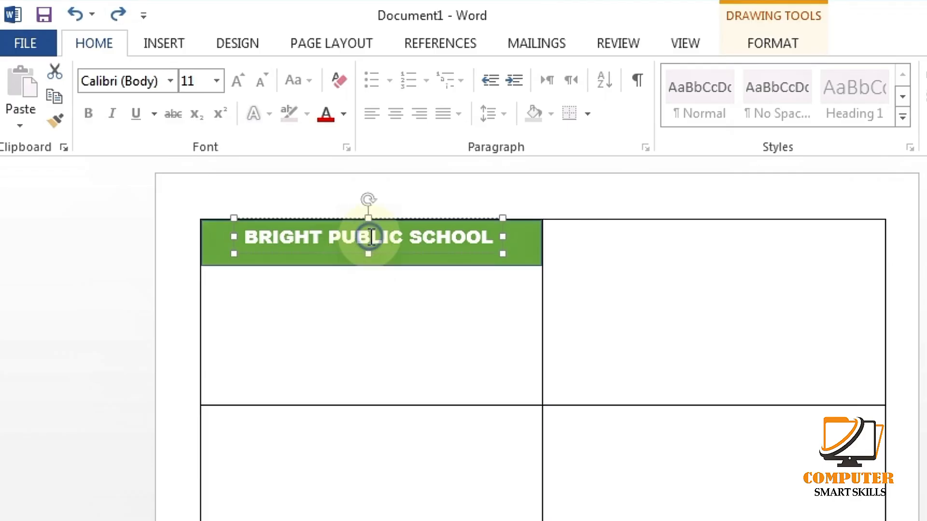
left_click_drag(400, 253, 401, 270)
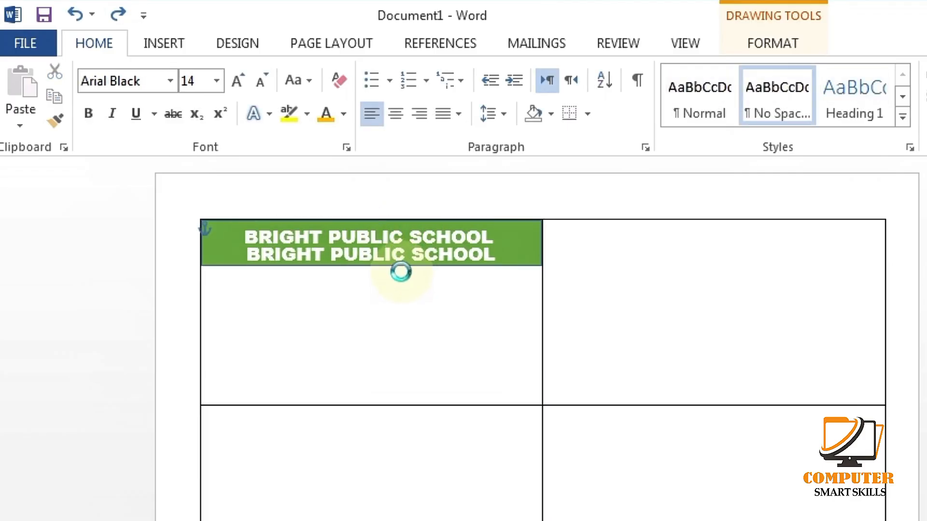
Replace the text of the lower copy with the school's postal address
left_click_drag(497, 251, 248, 254)
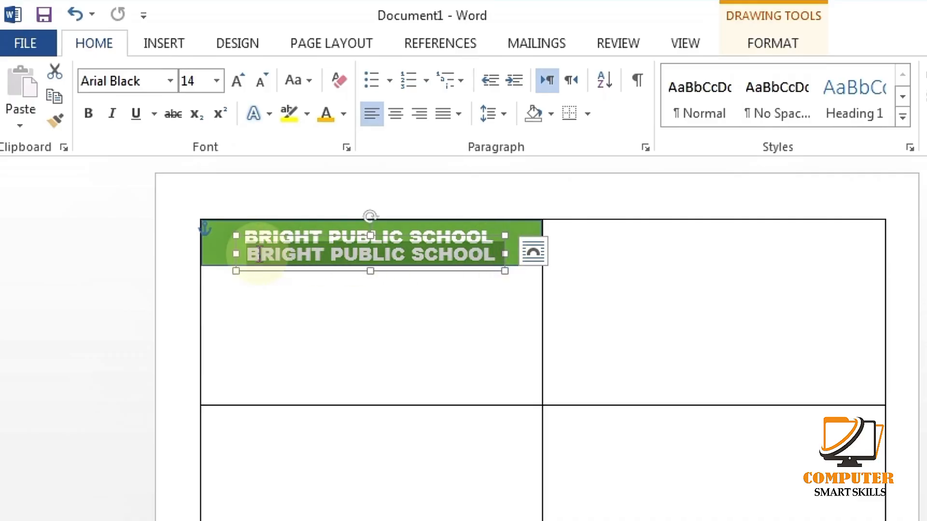
type("45,N")
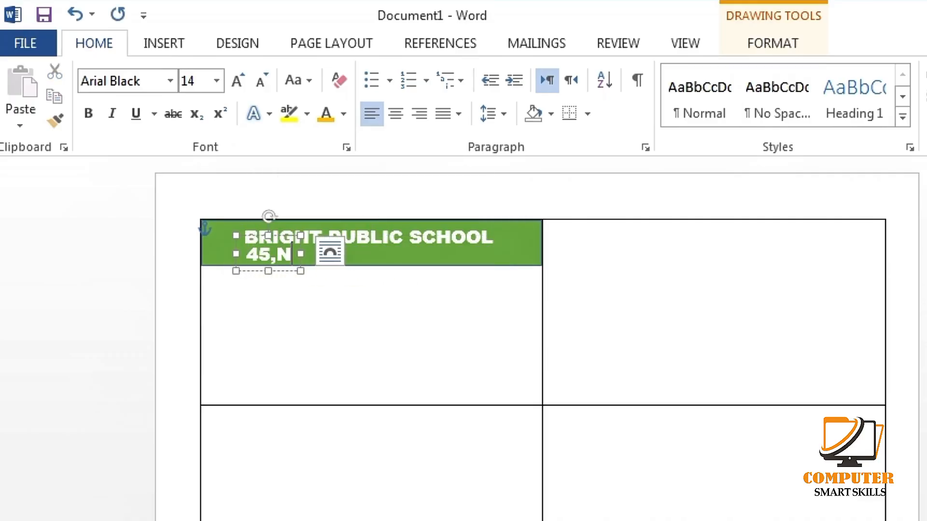
type("OOR COLONY,GREEN AVENUE,LAHORE")
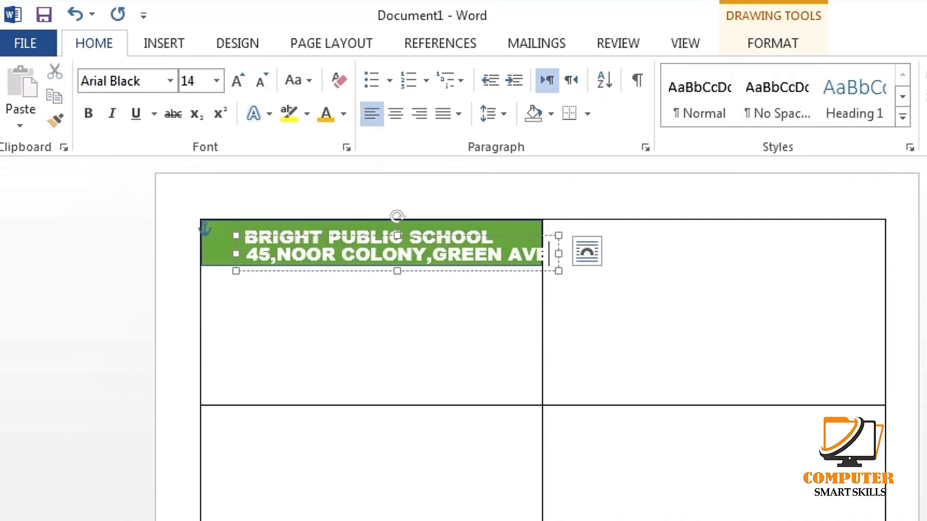
Change the address line to Capitalize Each Word and shrink it to 8 pt
triple_click(254, 256)
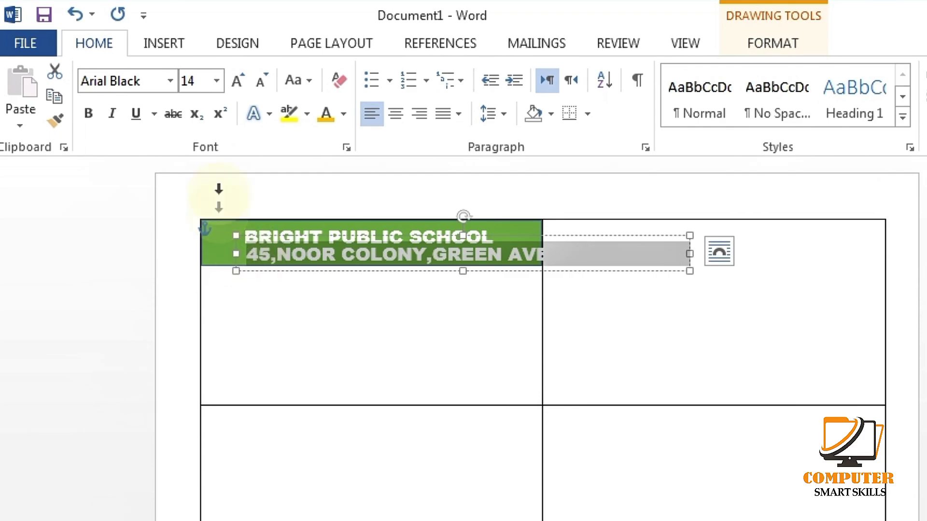
left_click(312, 83)
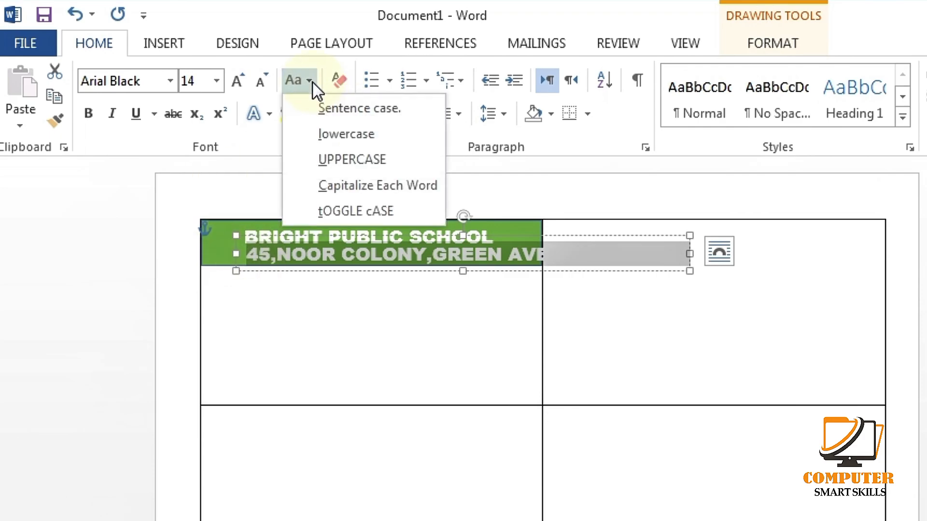
left_click(345, 185)
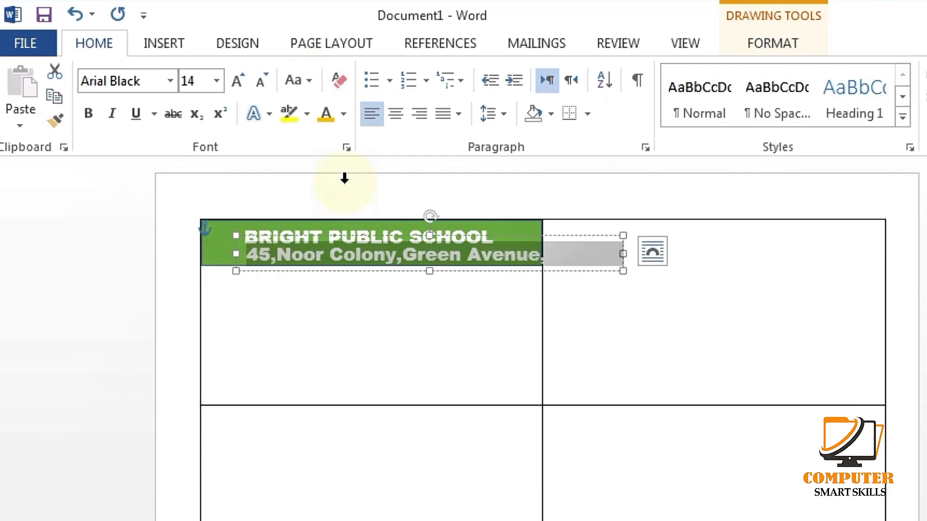
left_click(260, 82)
left_click(259, 82)
left_click(260, 82)
left_click(260, 82)
left_click(260, 82)
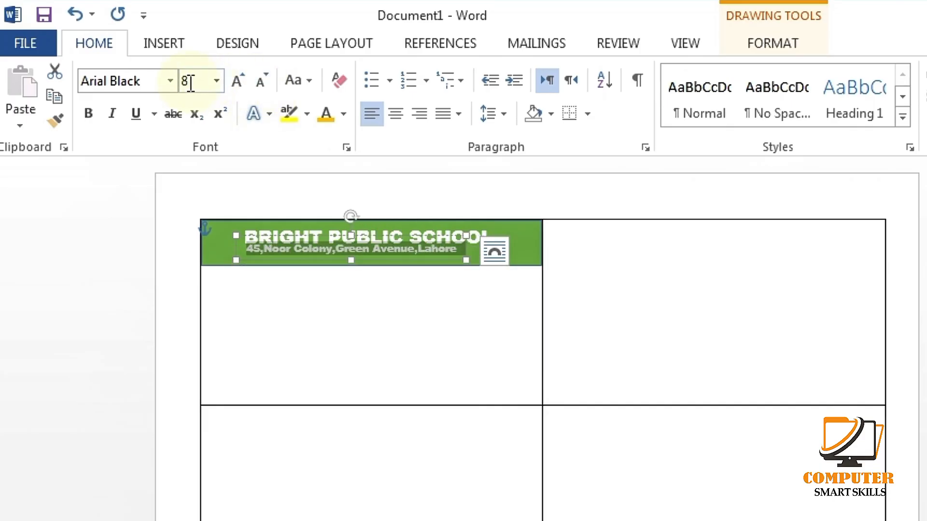
Format the address line in bold Times New Roman at 11 pt
left_click(171, 81)
left_click(185, 184)
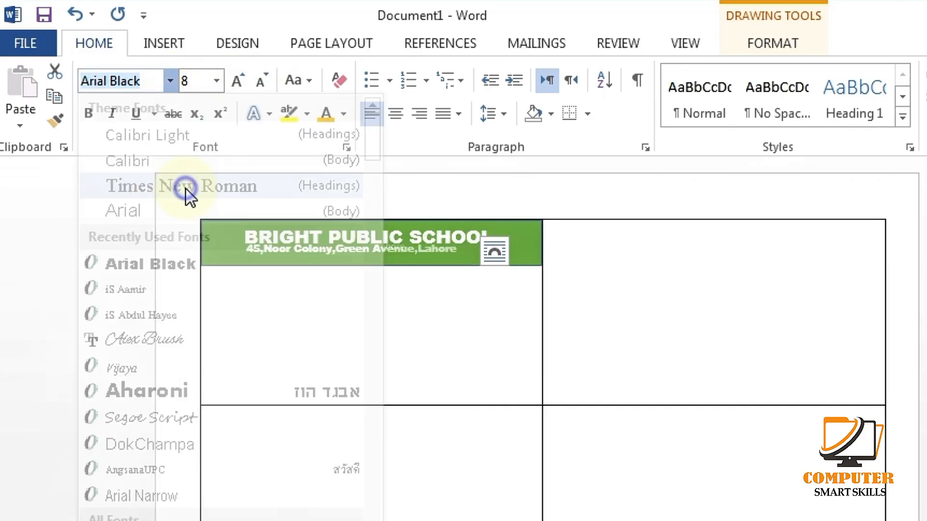
left_click(88, 114)
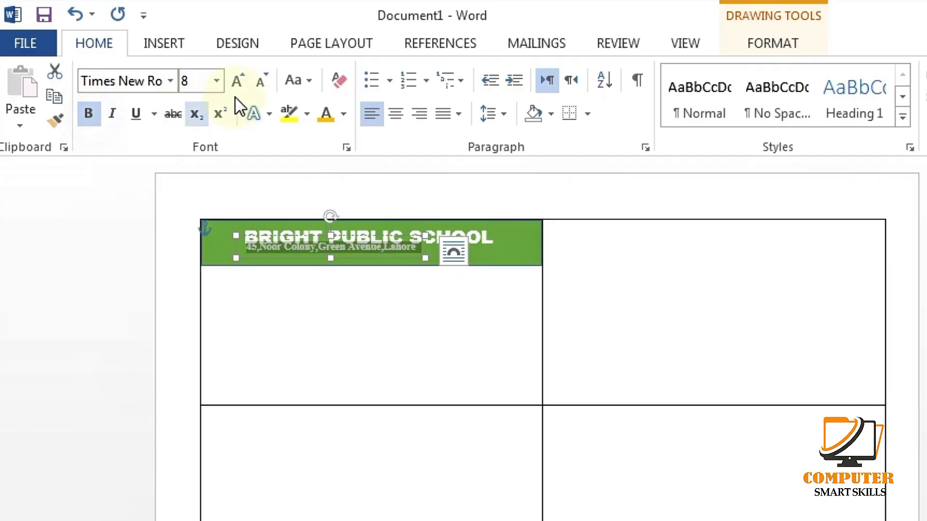
left_click(241, 81)
left_click(239, 81)
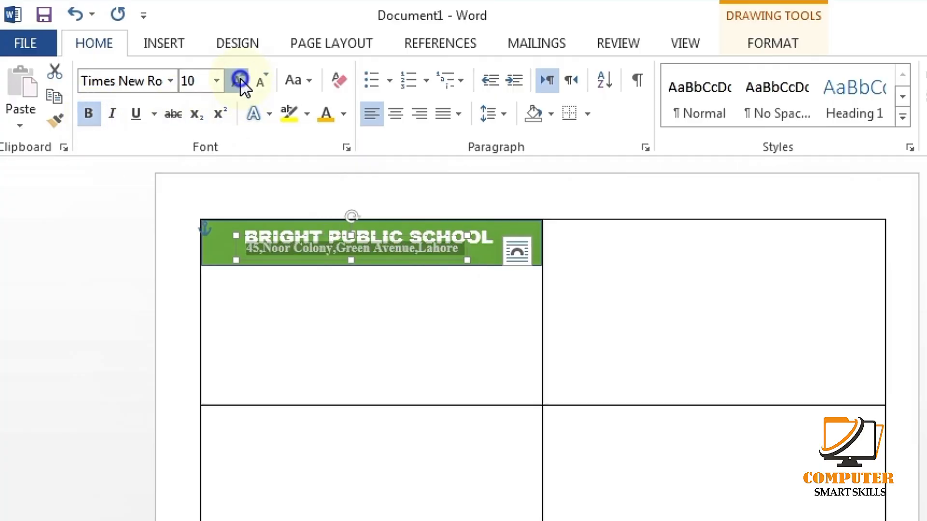
left_click(239, 81)
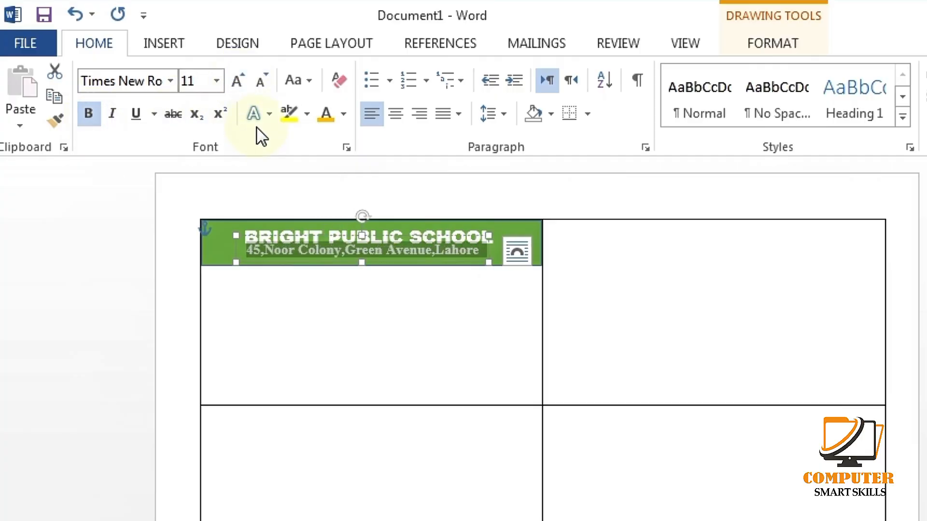
Color the address line standard orange and move its text box slightly down, below the school name
left_click(344, 114)
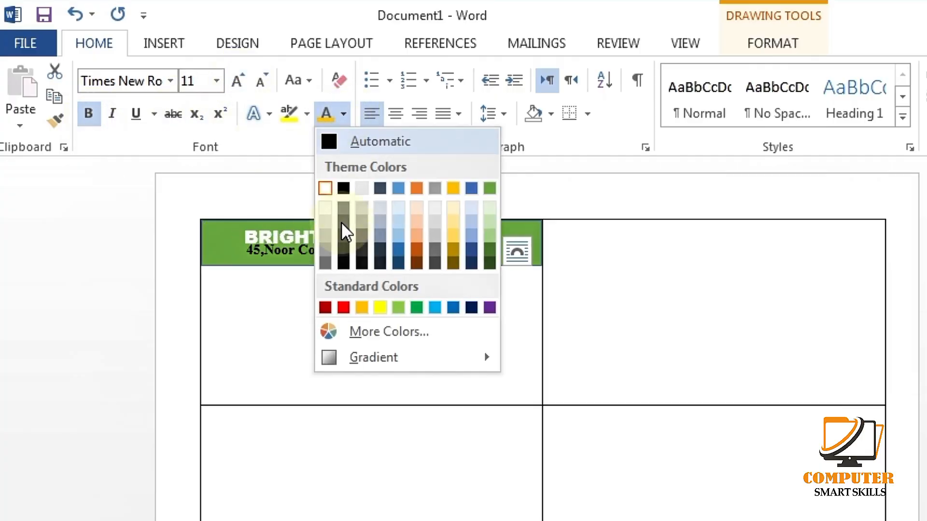
left_click(362, 308)
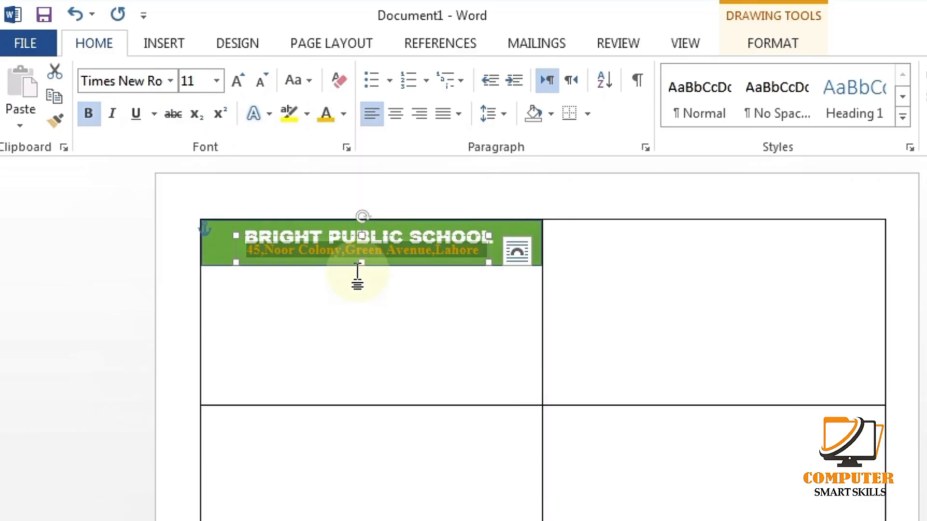
left_click_drag(419, 236, 420, 244)
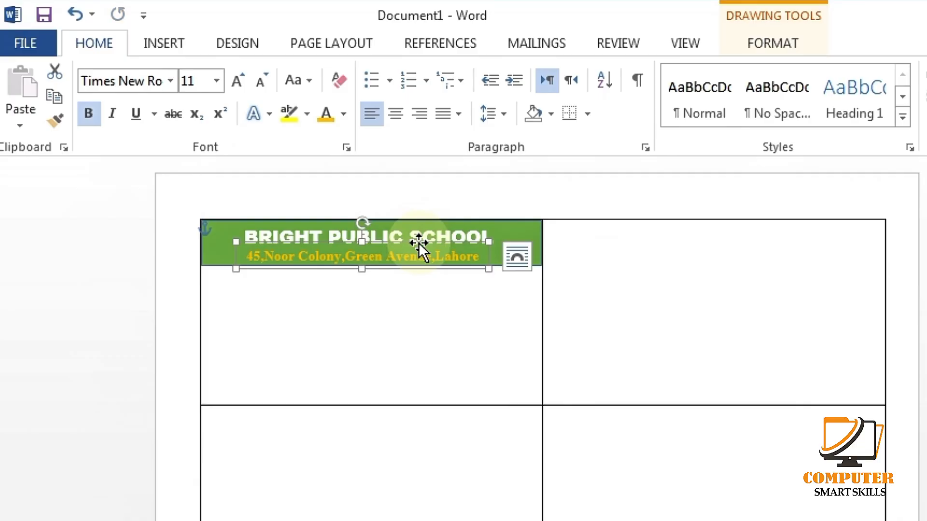
Apply the first Warp transform text effect to the school name, then make its text box slightly shorter and wider
left_click(414, 232)
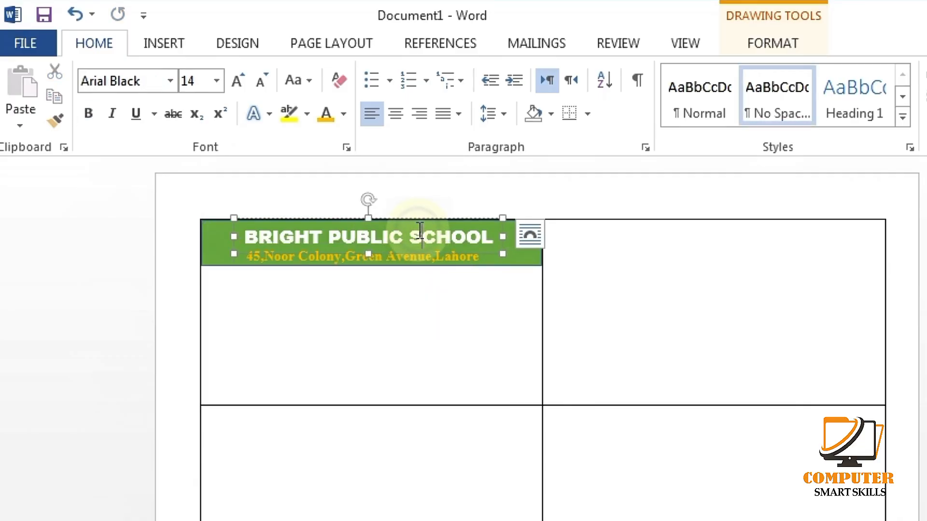
left_click_drag(497, 239, 244, 238)
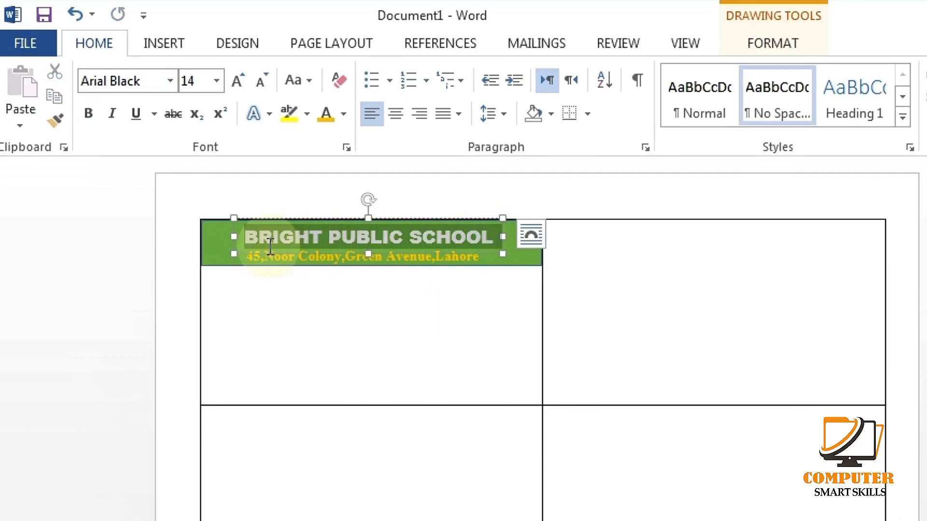
left_click(739, 45)
left_click(500, 122)
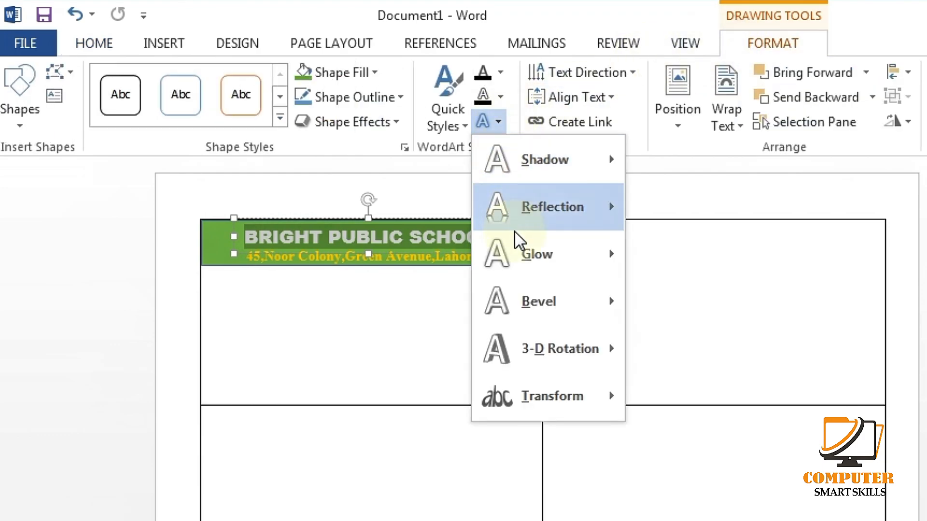
mouse_move(542, 391)
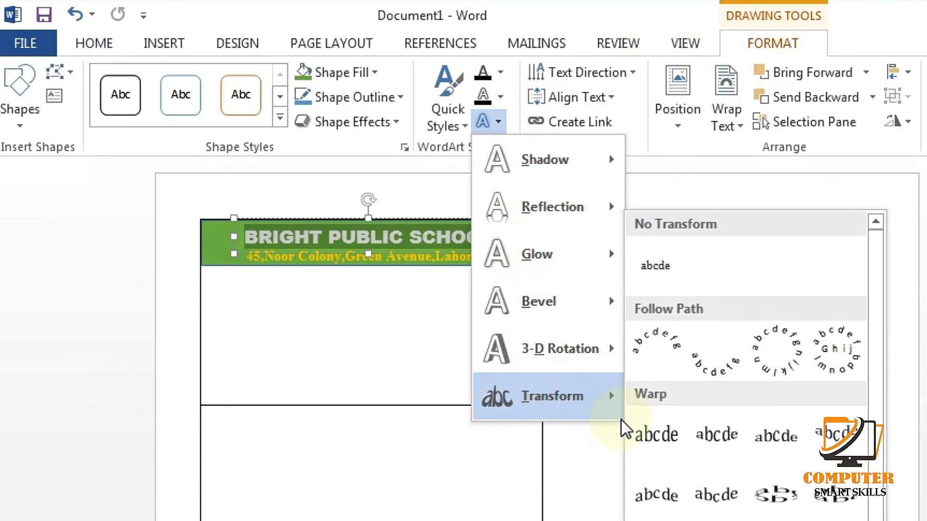
left_click(667, 436)
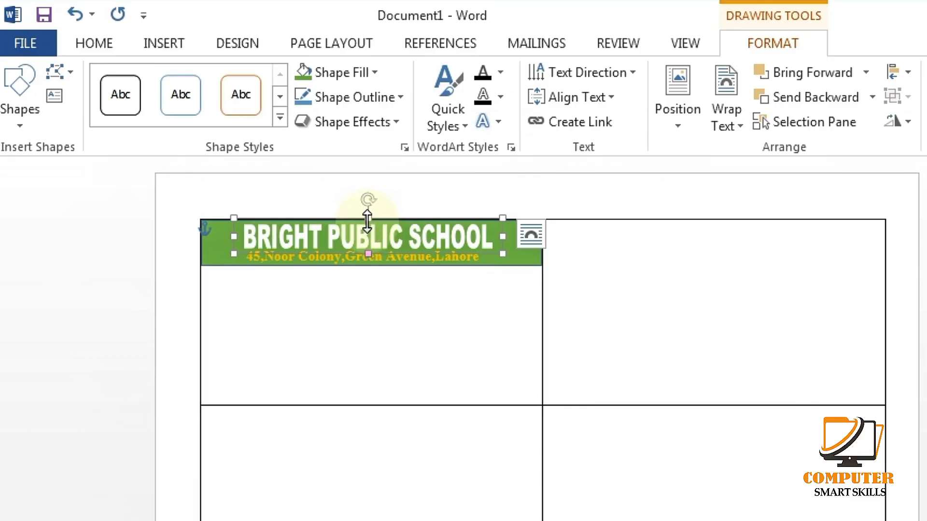
left_click_drag(367, 219, 374, 239)
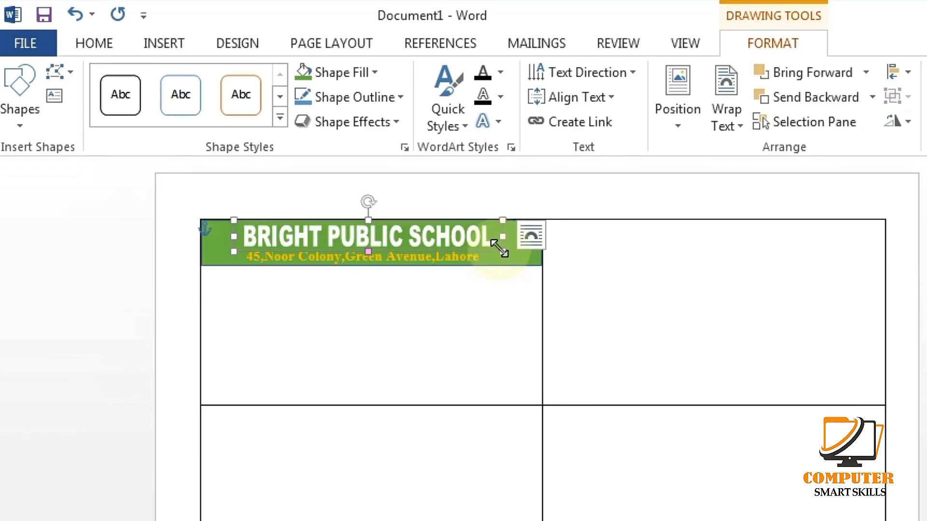
left_click_drag(503, 236, 513, 238)
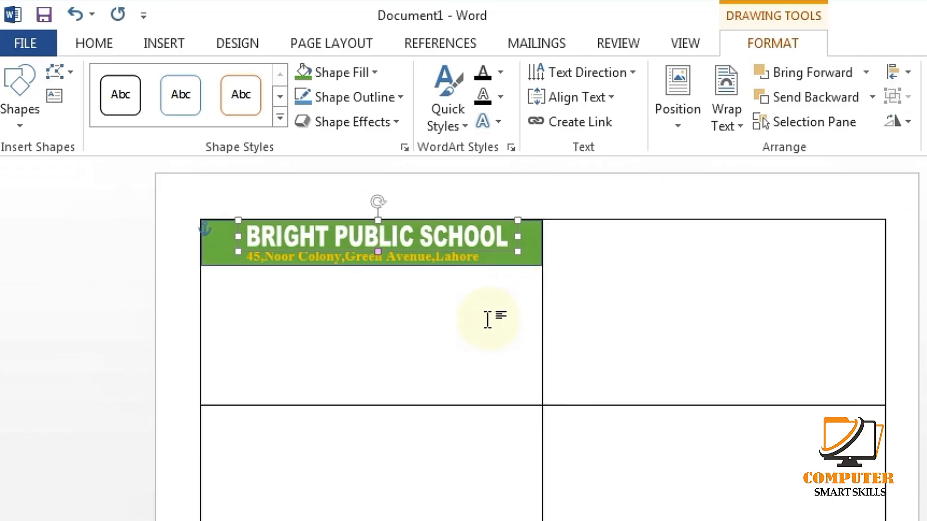
Nudge the address line's text box slightly right and down so it sits more centrally beneath the school name
left_click(436, 255)
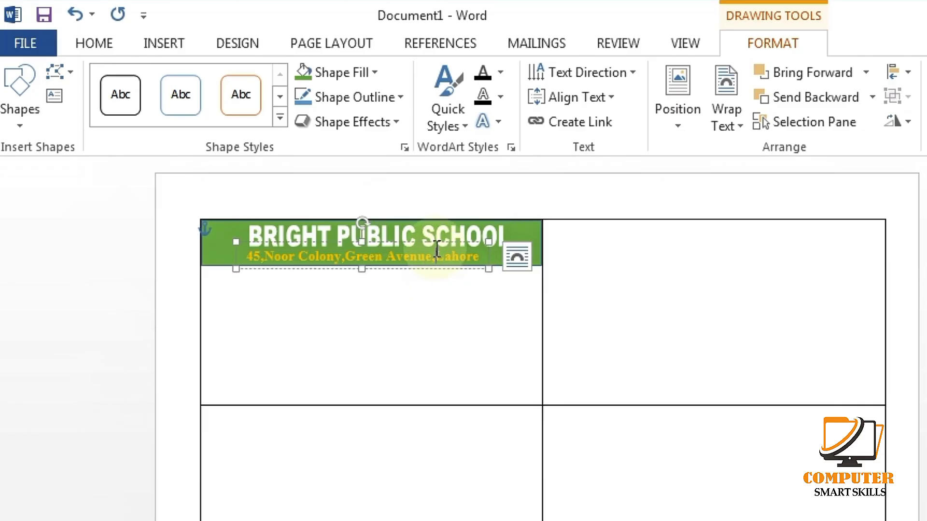
key("Right")
key("Right")
key("Right")
key("Right")
key("Right")
key("Right")
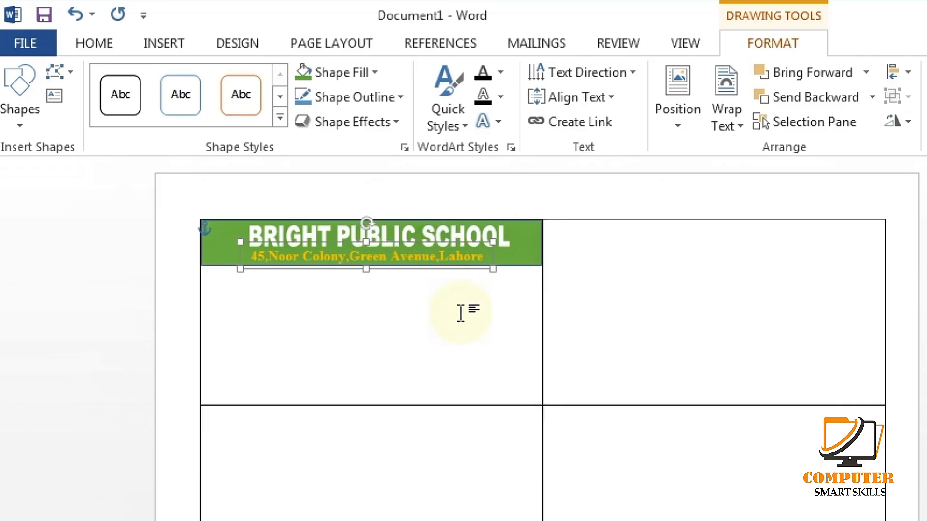
key("Right")
key("Right")
key("Right")
key("Down")
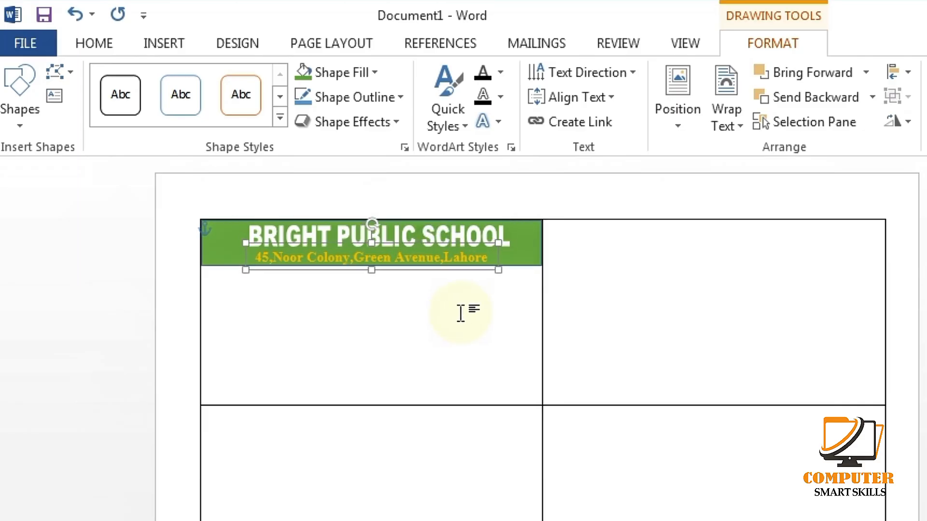
left_click(460, 313)
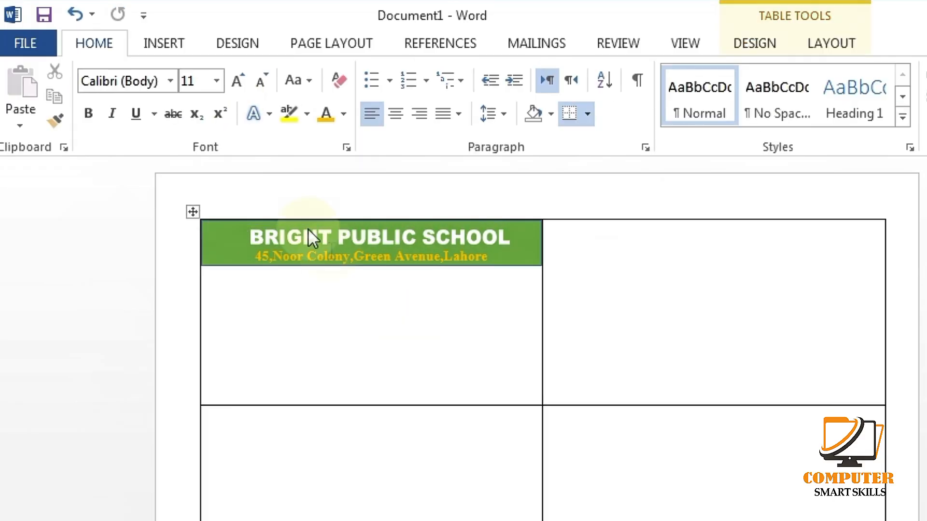
Insert the logo picture 20250924_093007 from the Desktop into the first card's cell
left_click(164, 46)
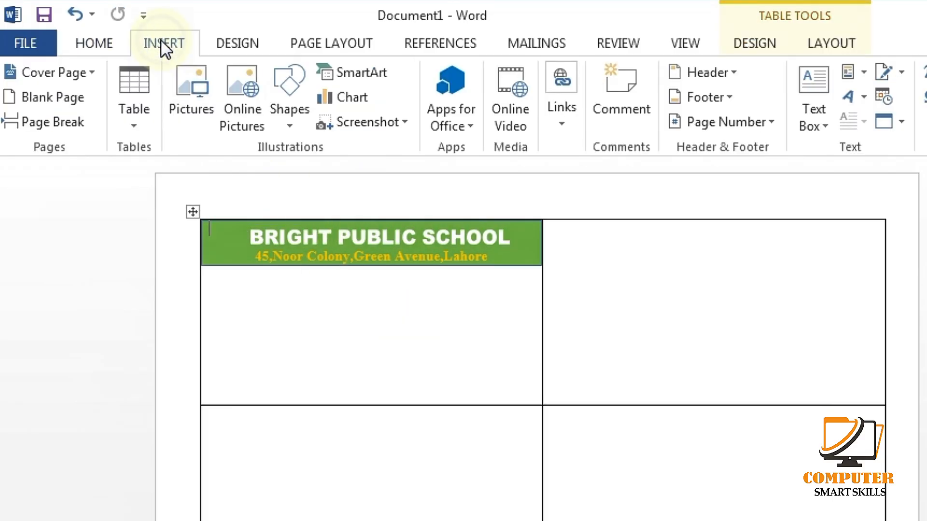
left_click(201, 106)
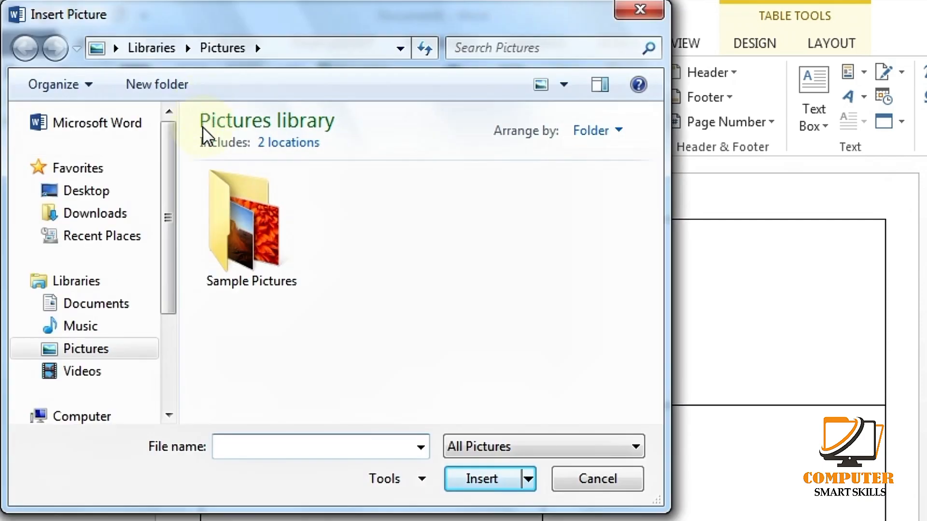
left_click(121, 195)
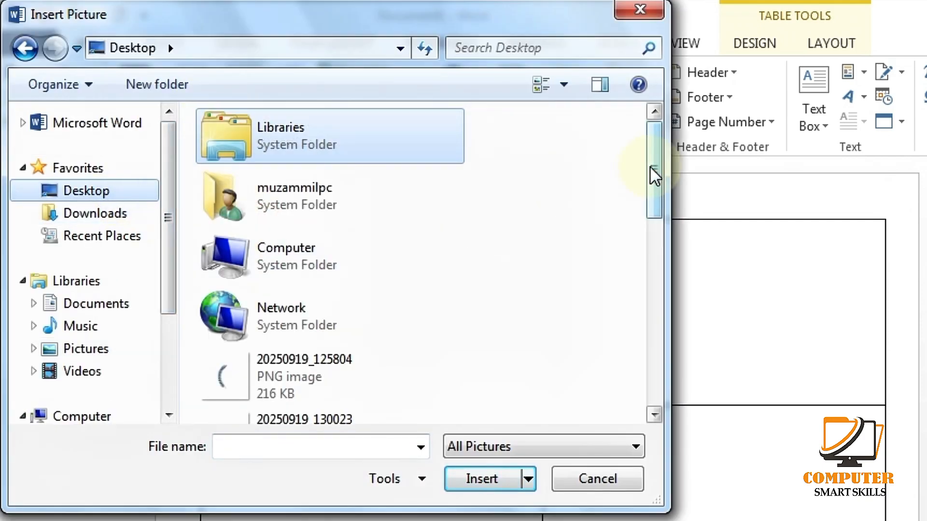
left_click_drag(650, 167, 650, 299)
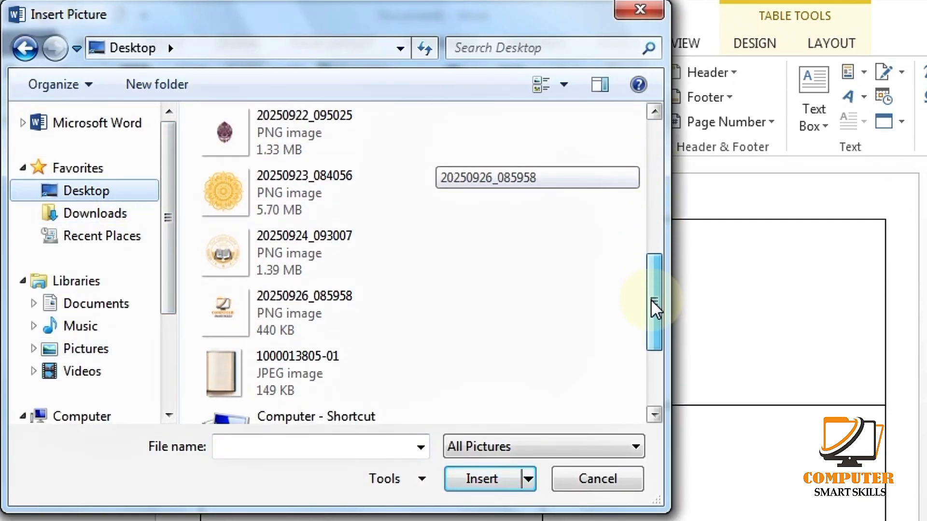
left_click(302, 254)
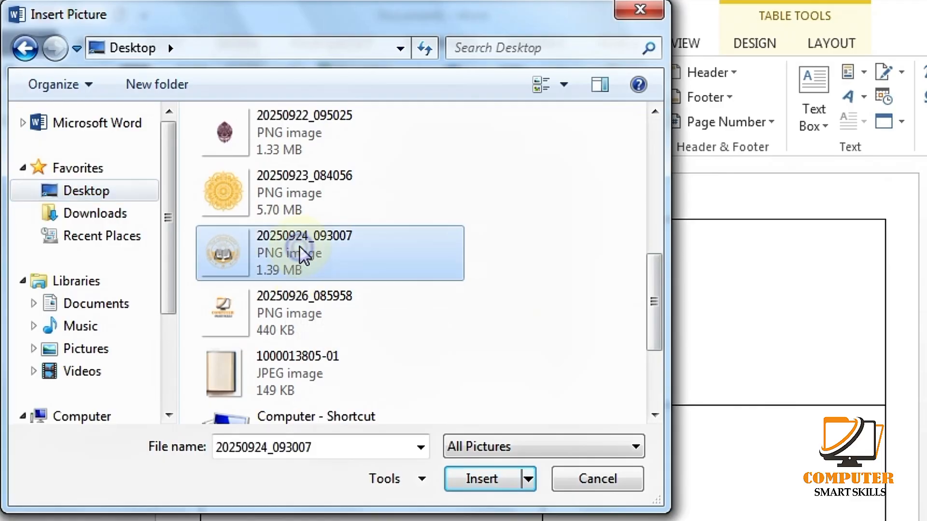
left_click(472, 476)
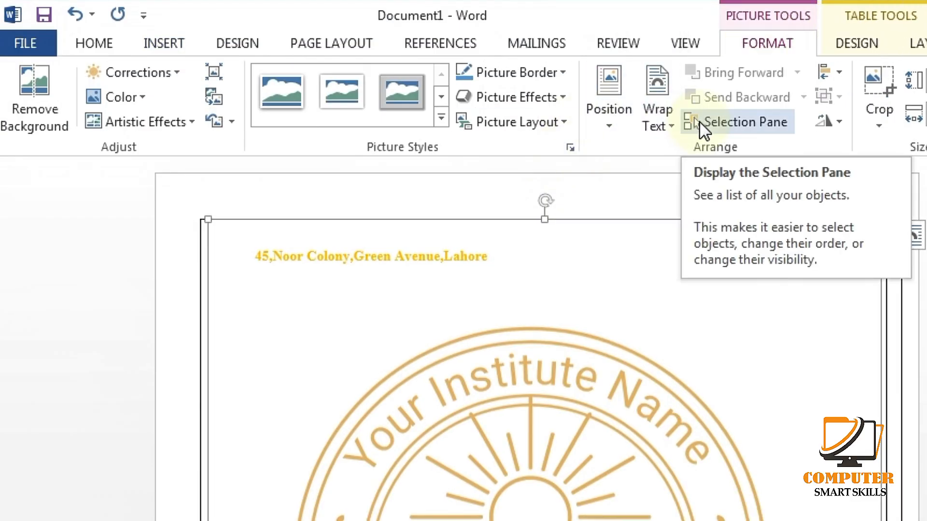
Set the logo picture's text wrapping to In Front of Text
left_click(661, 122)
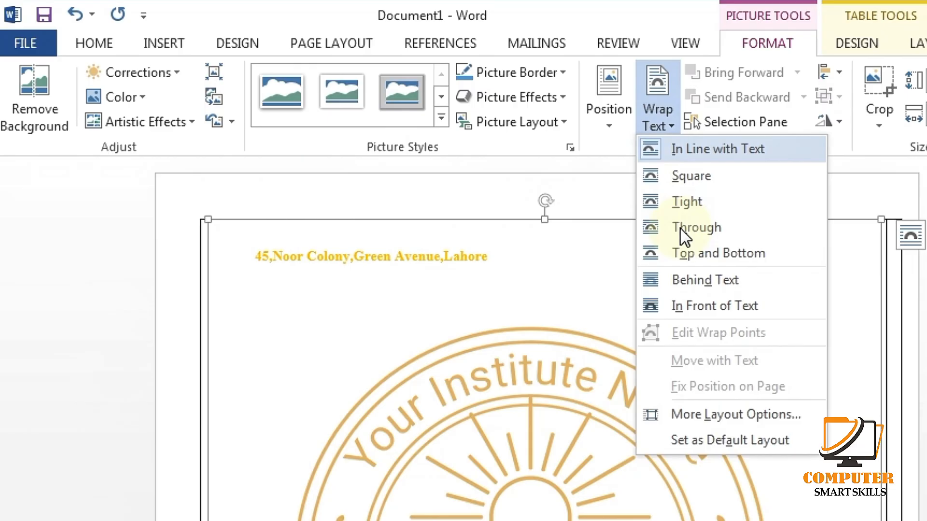
left_click(694, 306)
scroll(757, 442, "down", 10)
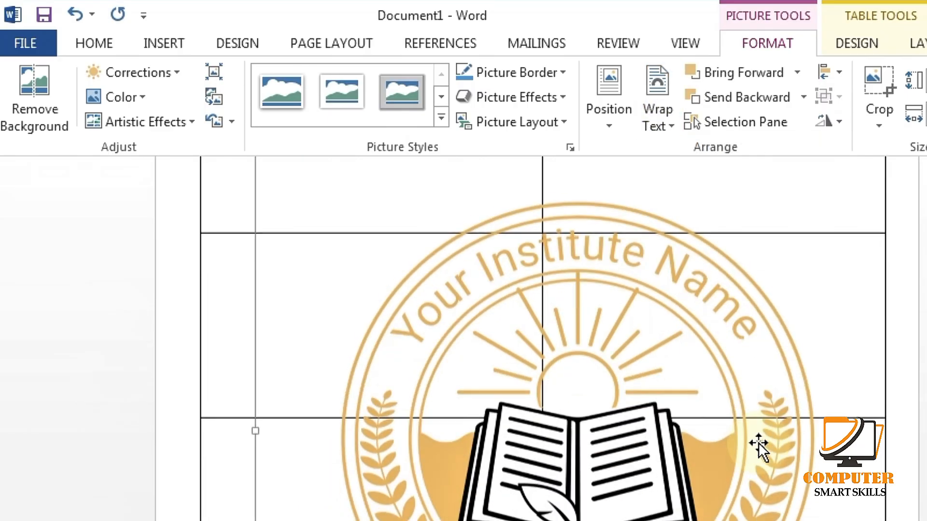
key("ctrl+z")
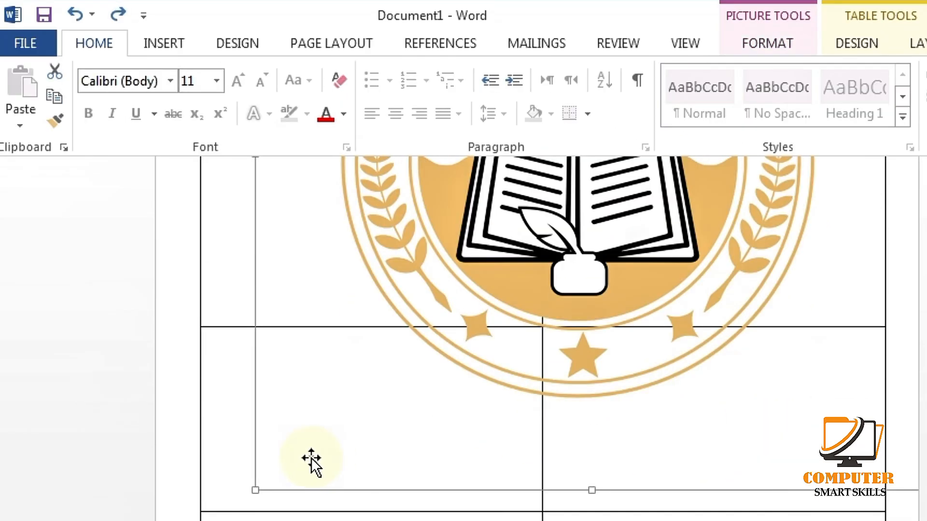
Shrink the logo picture to about the header's height and place it in the first card below the header
left_click_drag(253, 491, 461, 253)
scroll(522, 333, "down", 1)
left_click_drag(484, 487, 618, 297)
scroll(761, 261, "up", 2)
left_click_drag(762, 267, 376, 258)
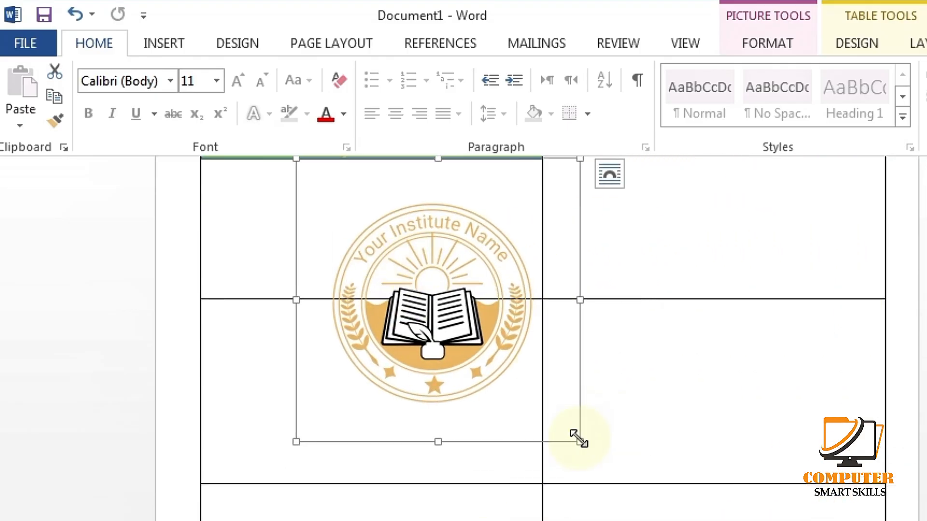
left_click_drag(579, 439, 398, 259)
scroll(382, 256, "up", 2)
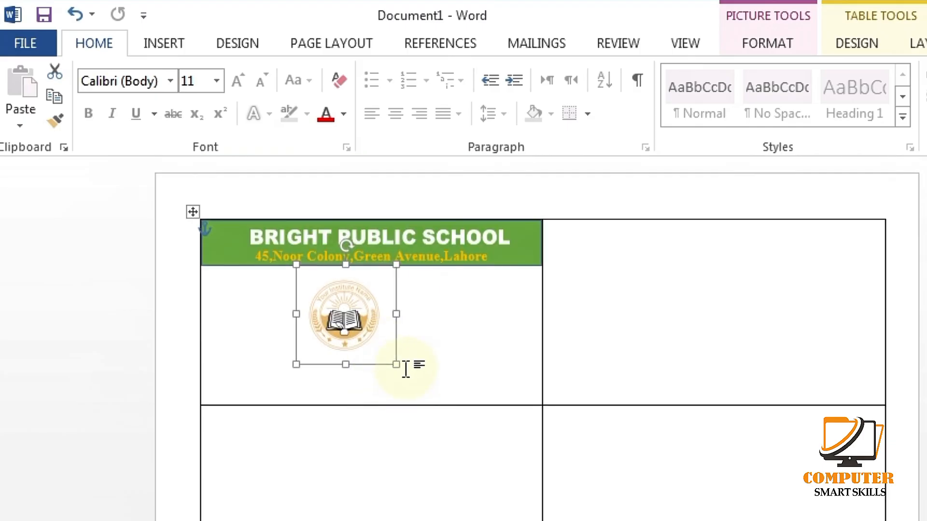
left_click_drag(397, 366, 357, 325)
left_click_drag(342, 280, 259, 331)
Draw a small circle at the left end of the green header, beside the school name
left_click(162, 45)
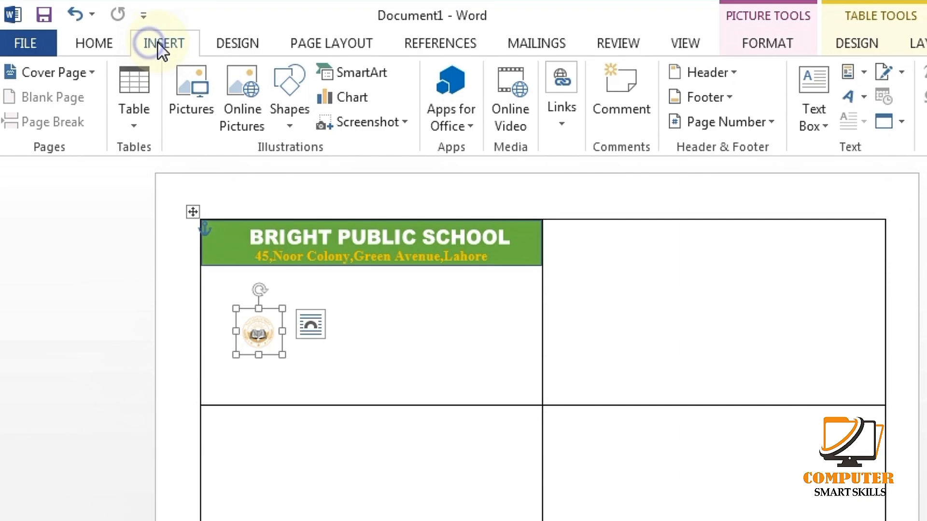
left_click(285, 87)
left_click(362, 172)
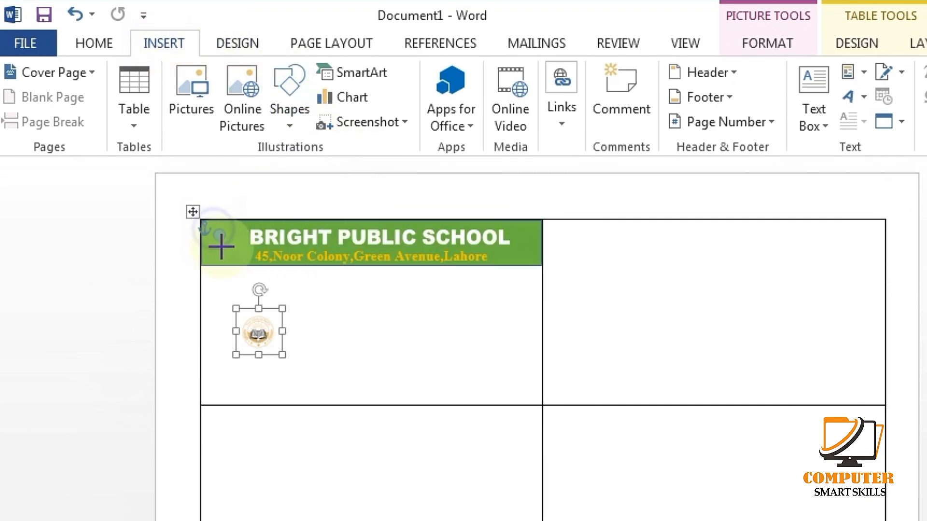
mouse_move(231, 249)
left_mouse_down()
mouse_move(247, 263)
mouse_move(225, 246)
left_mouse_up()
Give the header circle a white fill and a black outline
left_click(336, 73)
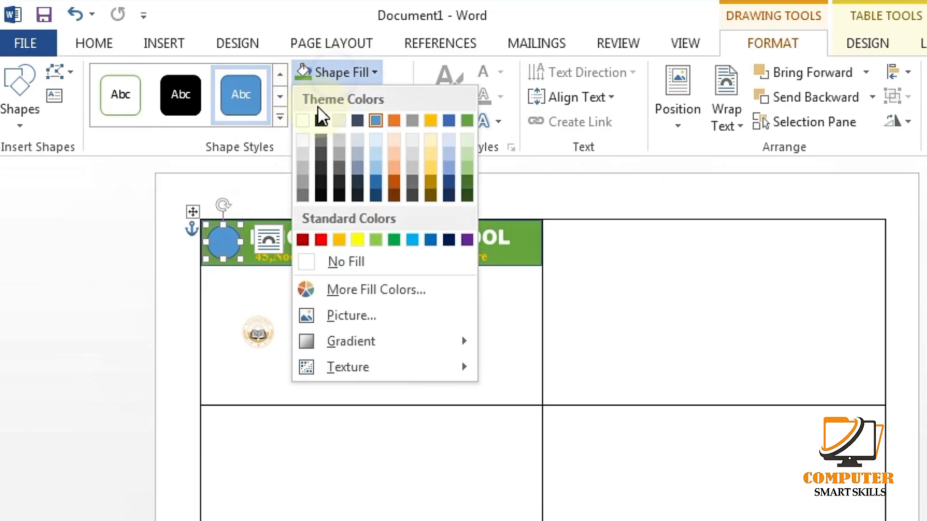
left_click(316, 117)
left_click(329, 92)
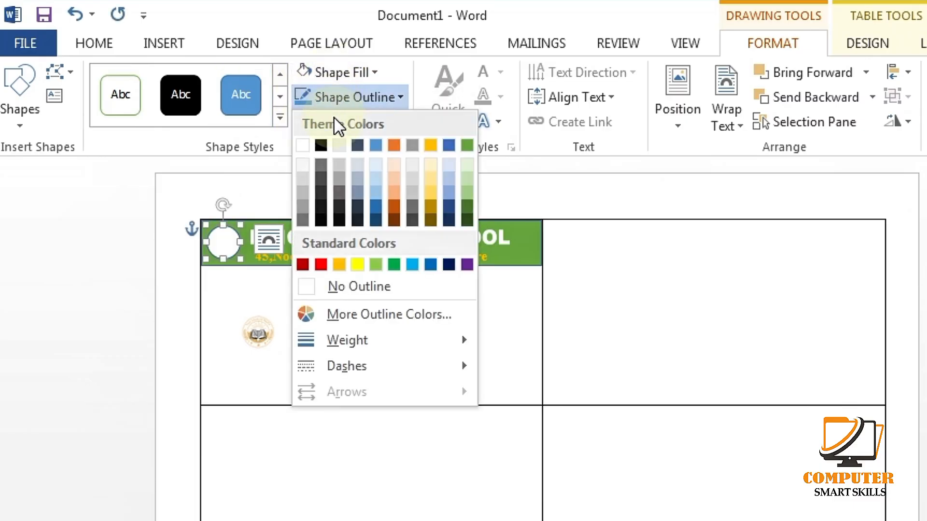
left_click(322, 143)
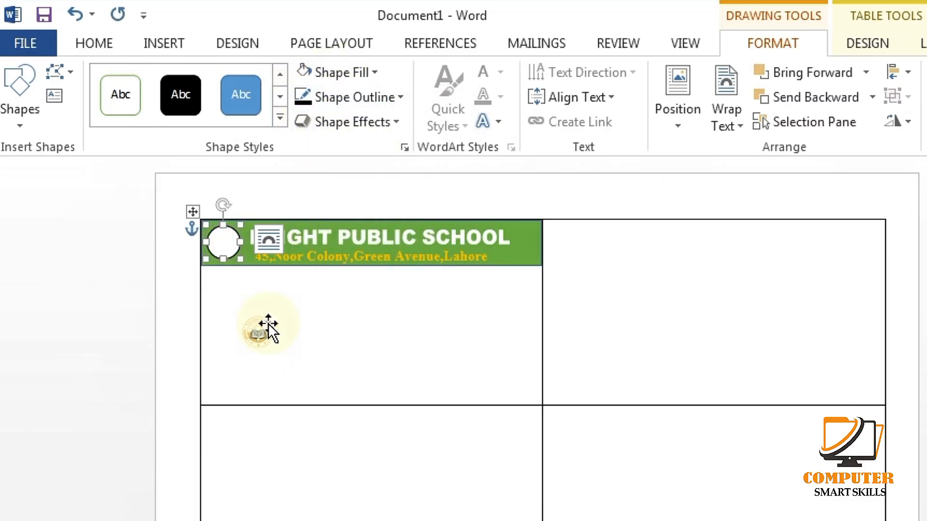
Move the small logo picture onto the white circle in the header
left_click_drag(261, 329, 222, 247)
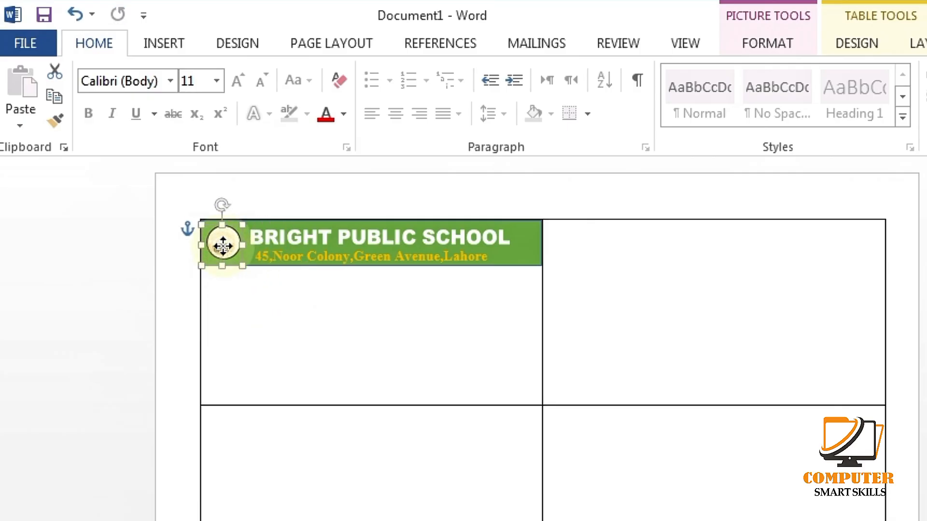
left_click(283, 316)
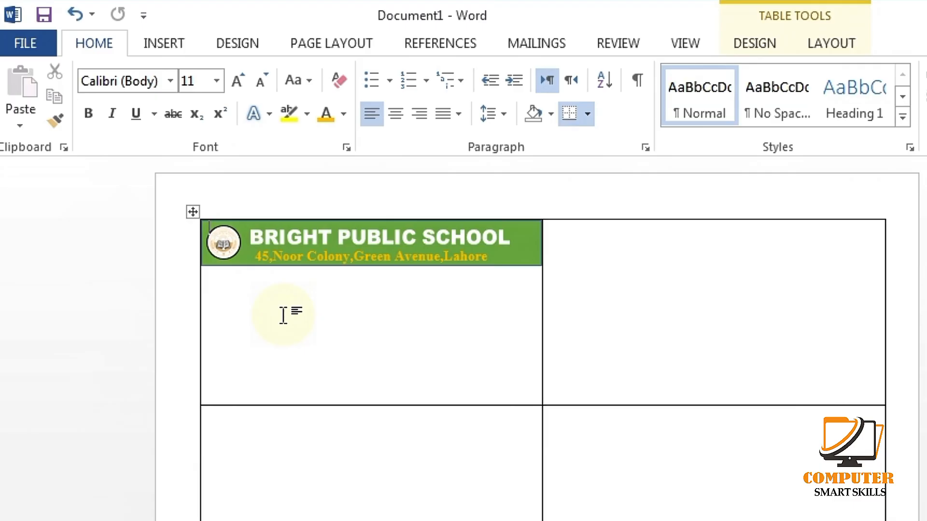
Draw a small upright rounded rectangle below the header at the left side of the first card
left_click(145, 43)
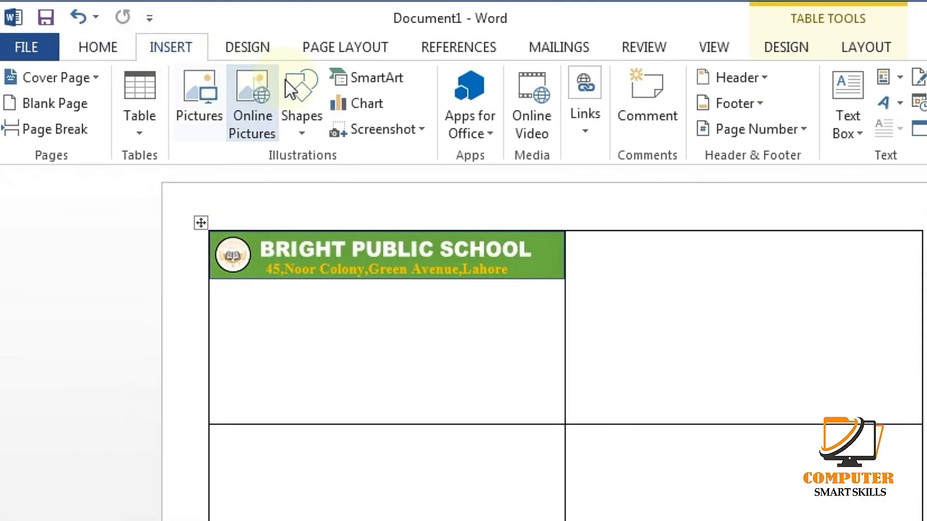
left_click(296, 85)
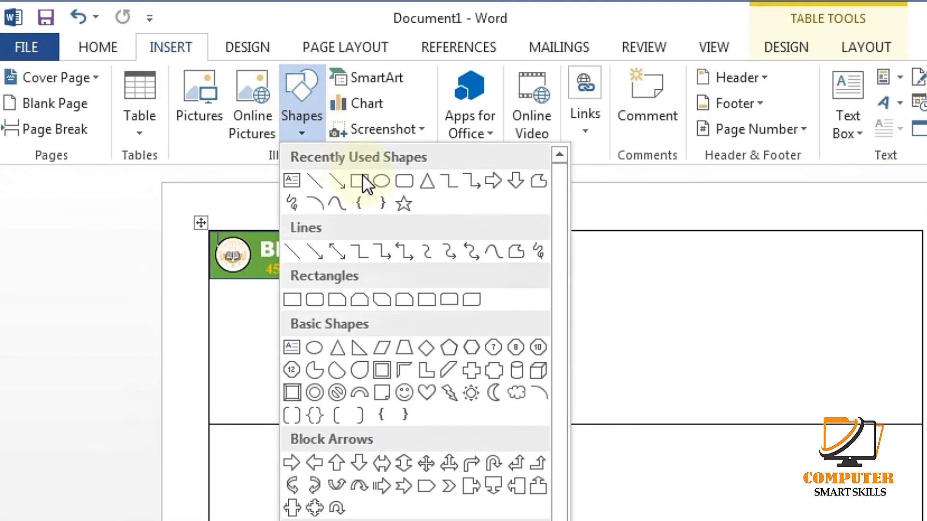
left_click(399, 181)
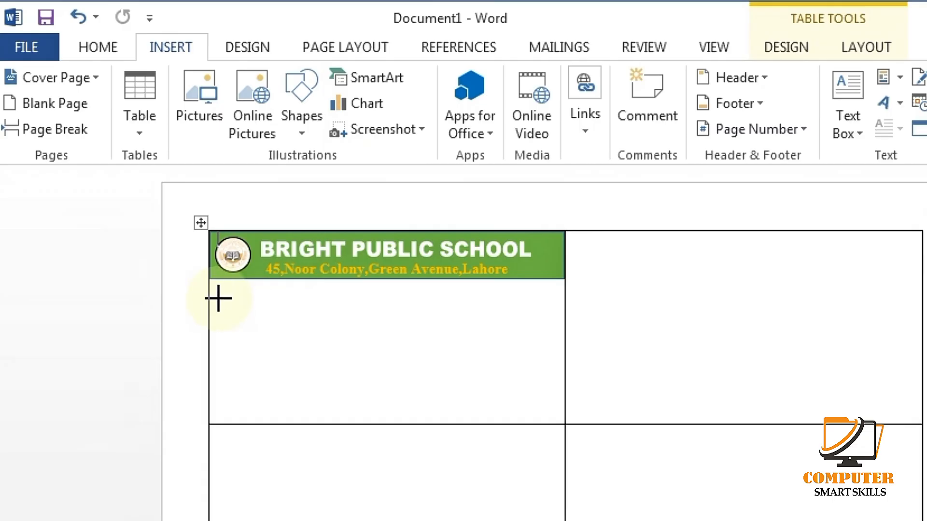
left_click_drag(219, 299, 283, 372)
Give the rounded rectangle a white fill and a black outline
left_click(358, 79)
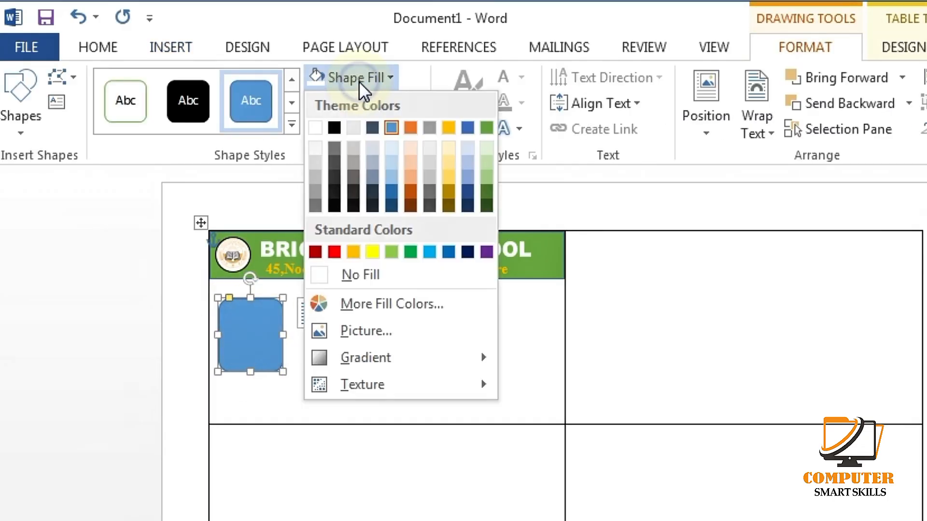
left_click(318, 126)
left_click(345, 103)
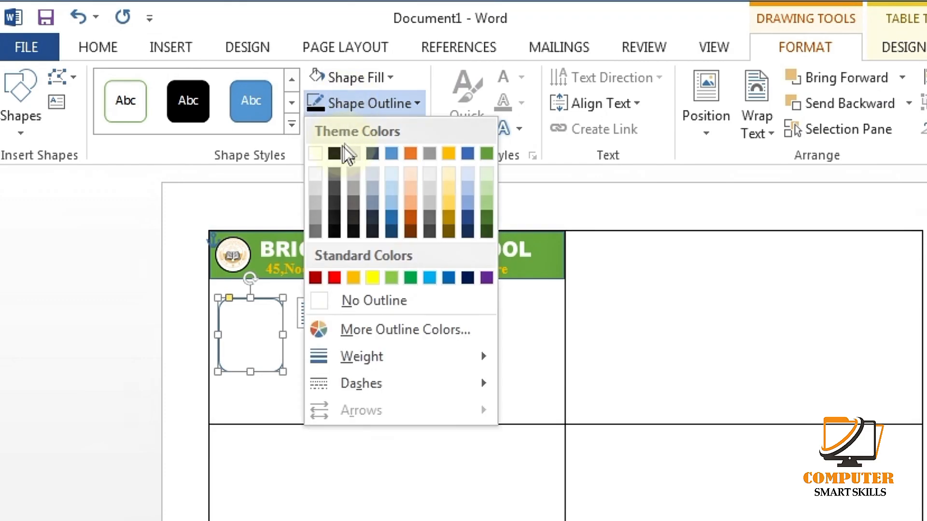
left_click(334, 153)
left_click(340, 373)
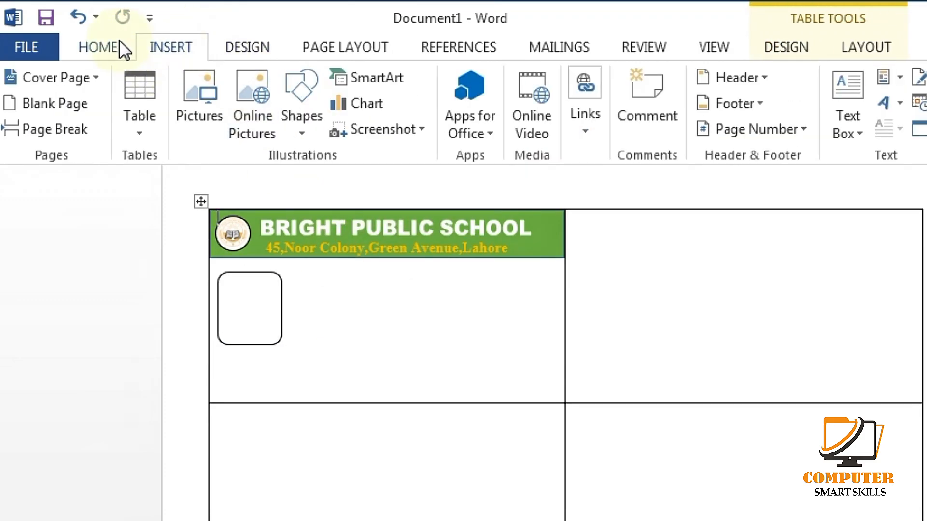
Insert a wide text box just below the header on the first card reading "IDENTITY CARD"
left_click(106, 49)
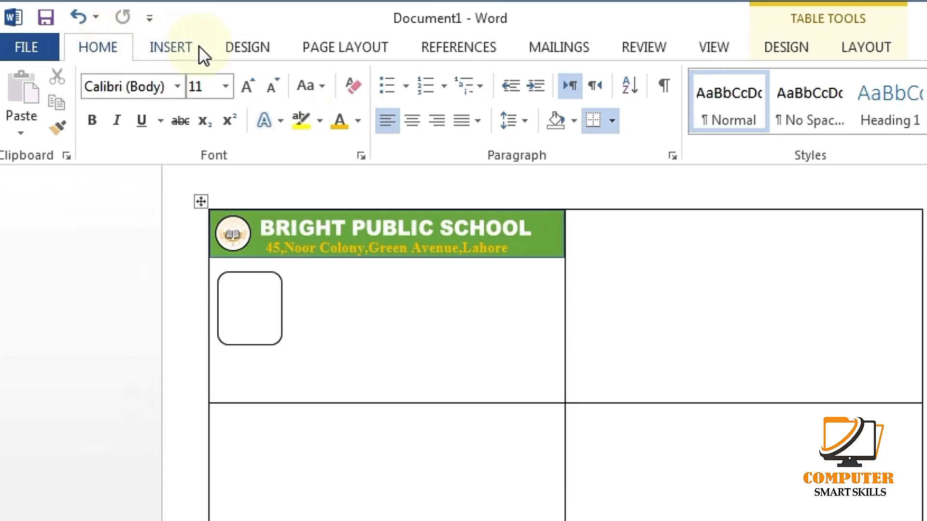
left_click(157, 49)
left_click(308, 77)
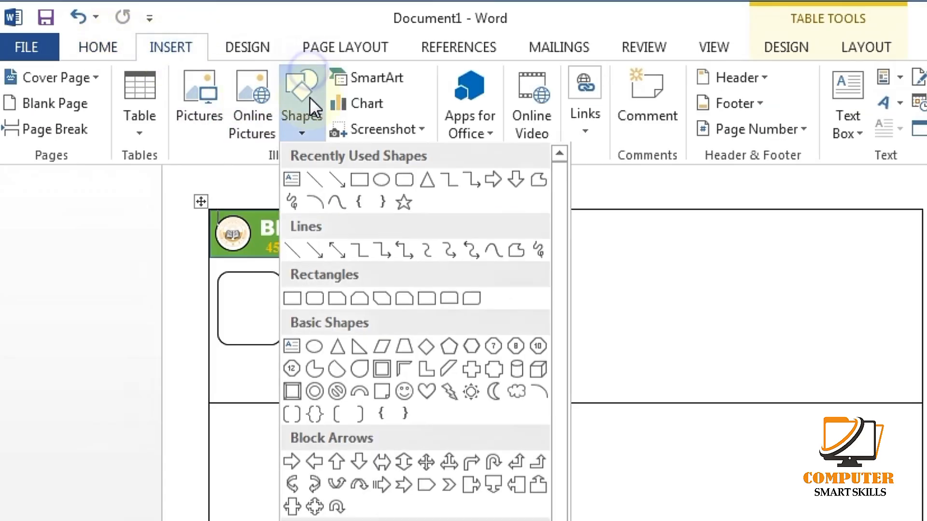
left_click(291, 184)
left_click_drag(325, 268, 503, 293)
type("IDE")
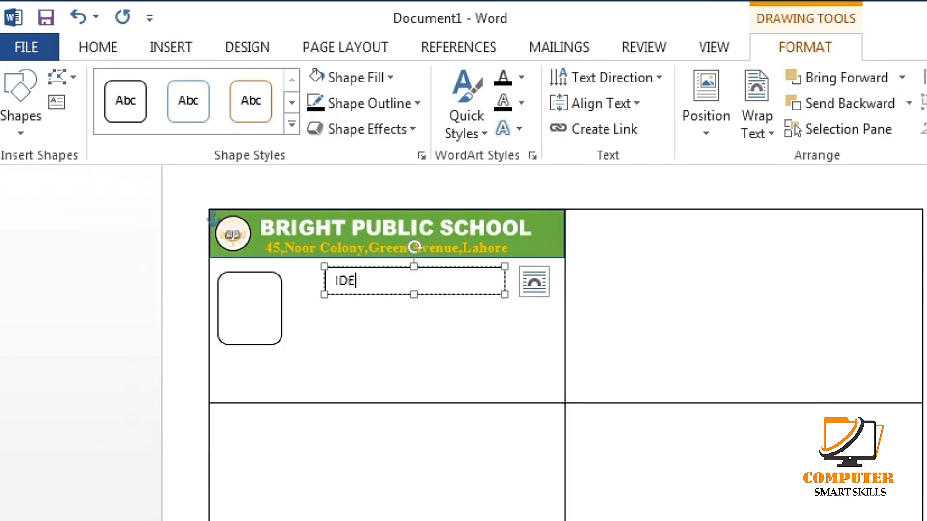
type("NTITY CARD")
Format the IDENTITY CARD text at size 14, underlined, bold and dark red
left_click_drag(449, 285, 340, 277)
left_click(96, 51)
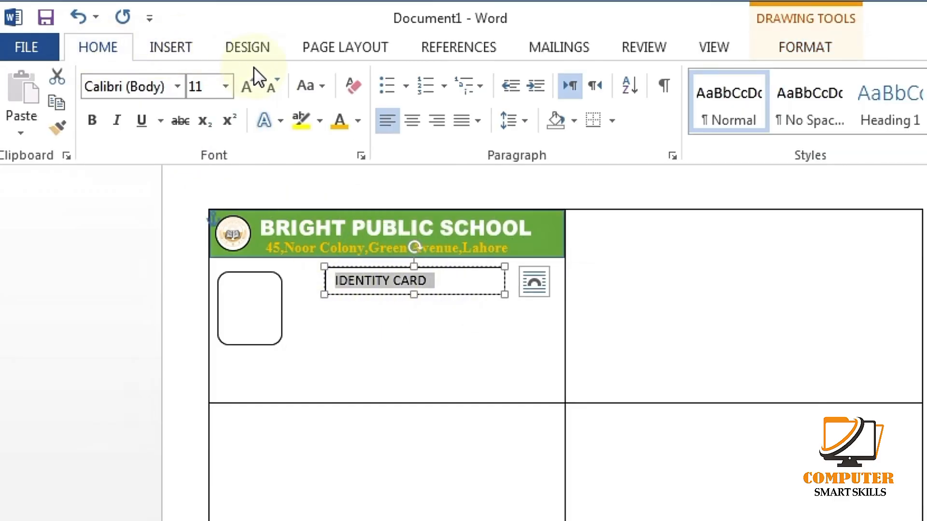
left_click(245, 89)
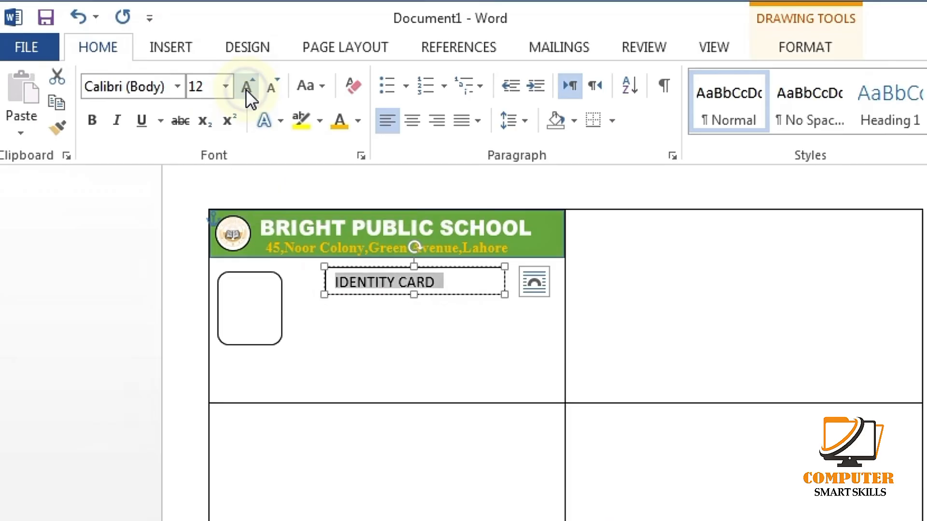
left_click(245, 89)
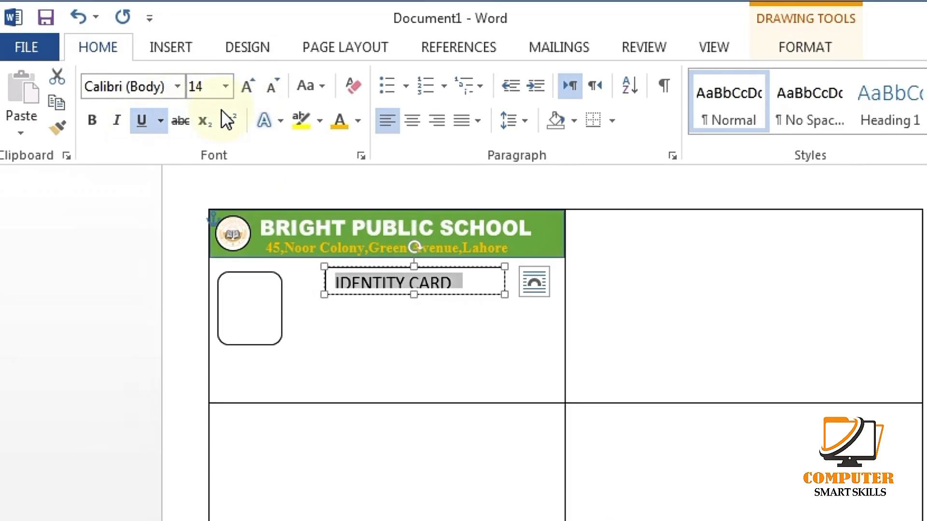
left_click(360, 124)
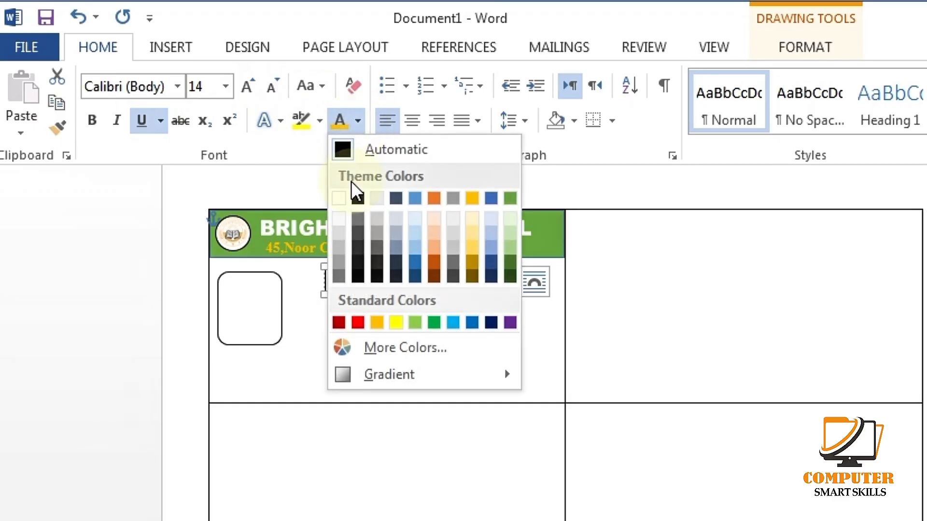
left_click(339, 321)
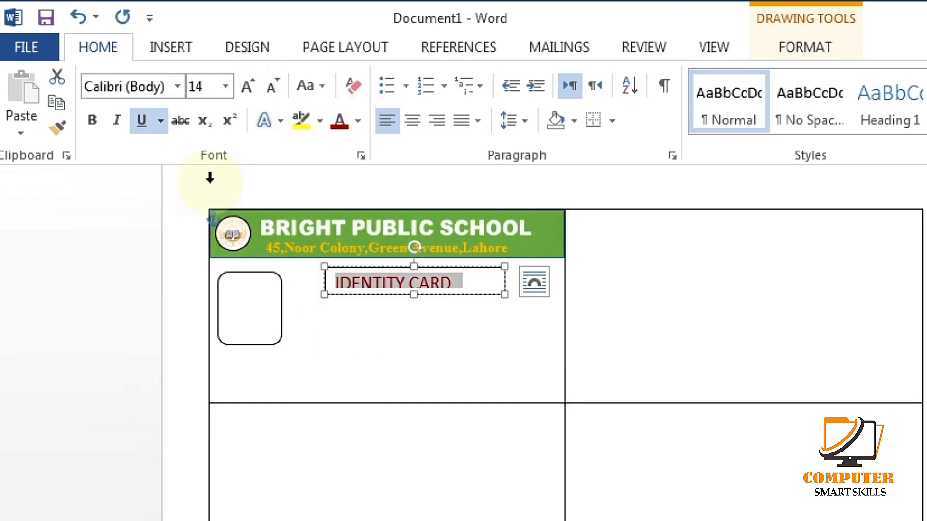
left_click(93, 120)
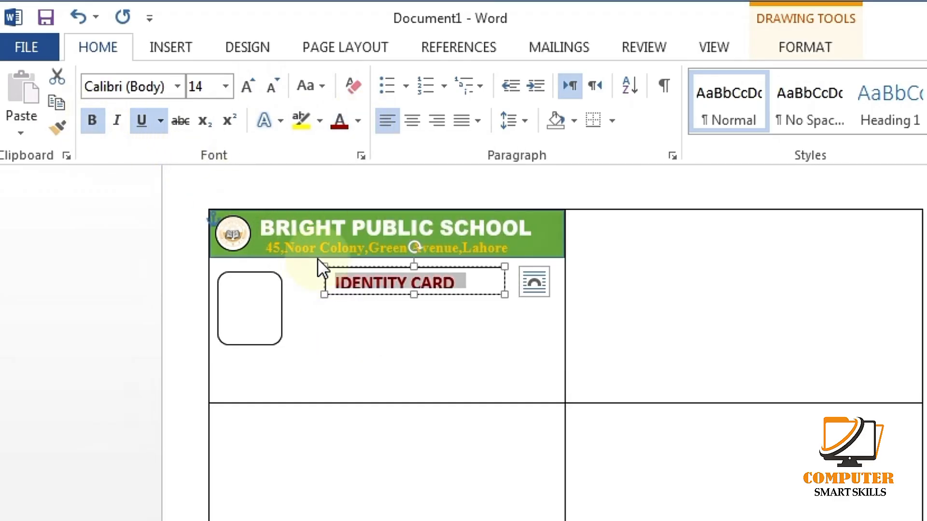
Make the IDENTITY CARD text box slightly taller and remove its fill and outline
left_click(415, 293)
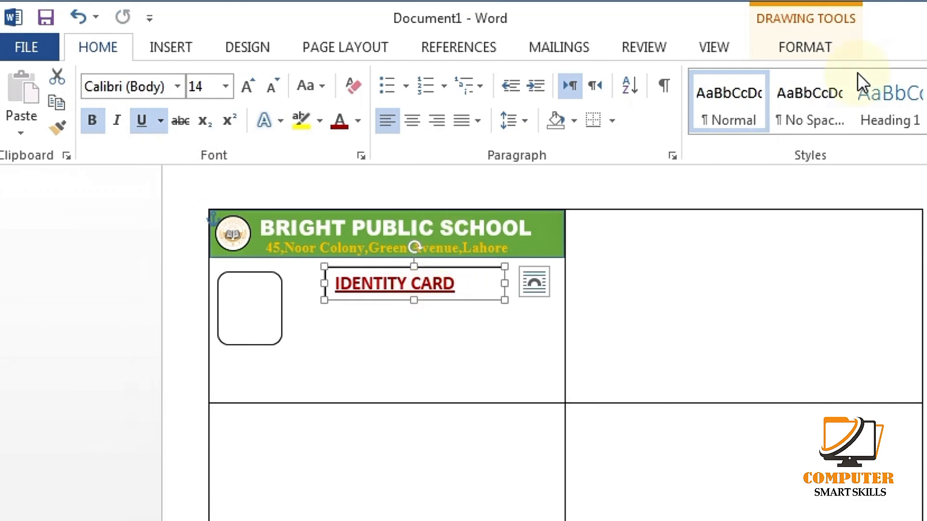
left_click(805, 50)
left_click(372, 79)
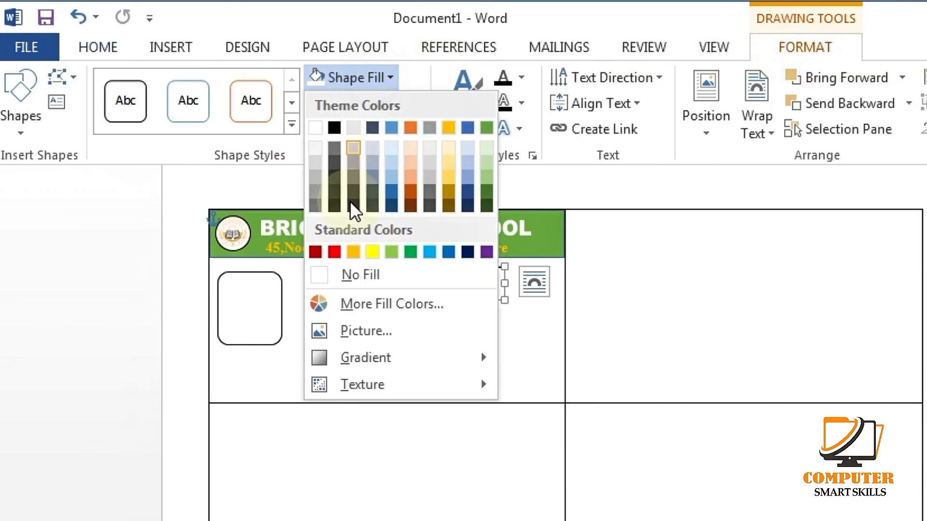
left_click(321, 274)
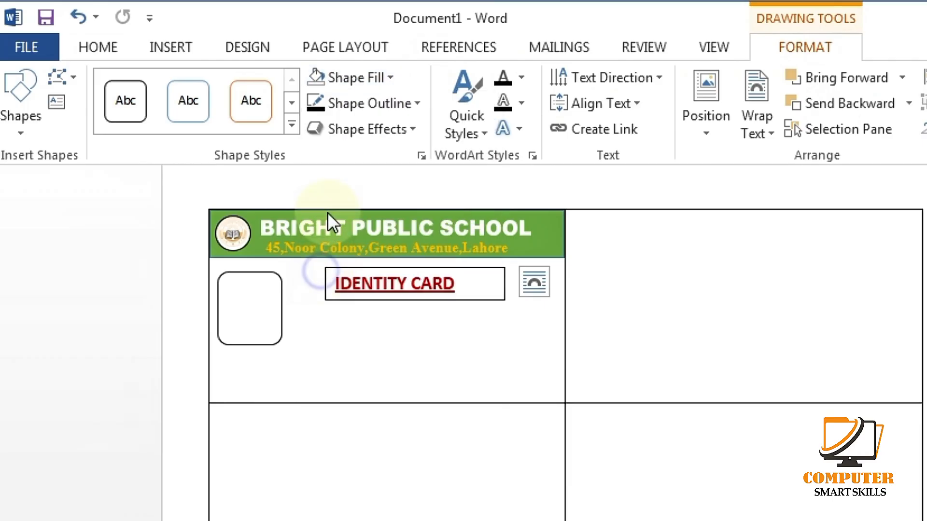
left_click(358, 104)
left_click(324, 302)
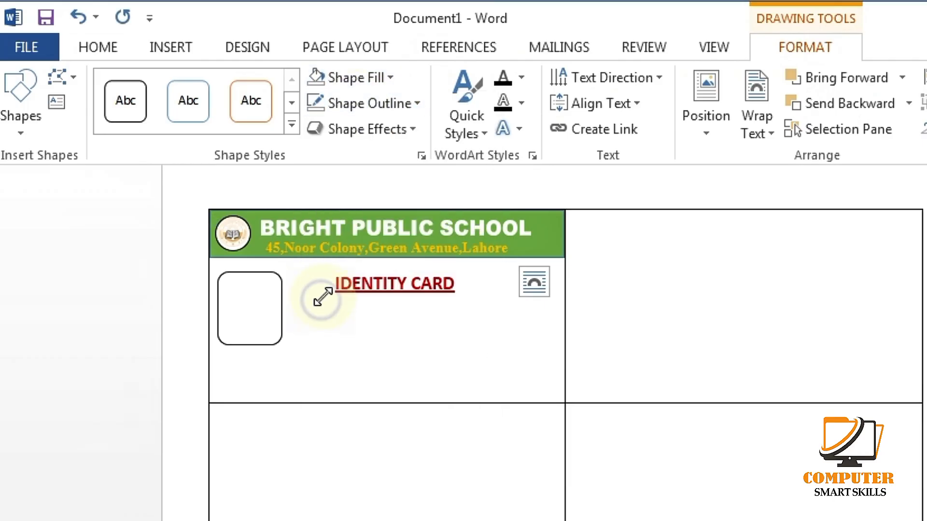
Move the IDENTITY CARD text box up and slightly left so it sits directly beneath the green header
left_click_drag(427, 267, 427, 258)
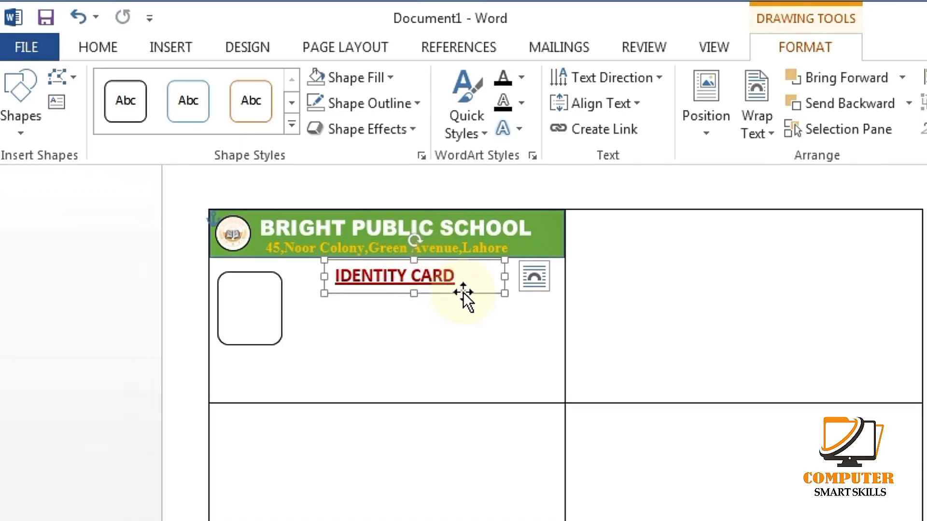
key("Up")
key("Up")
key("Up")
key("Left")
key("Left")
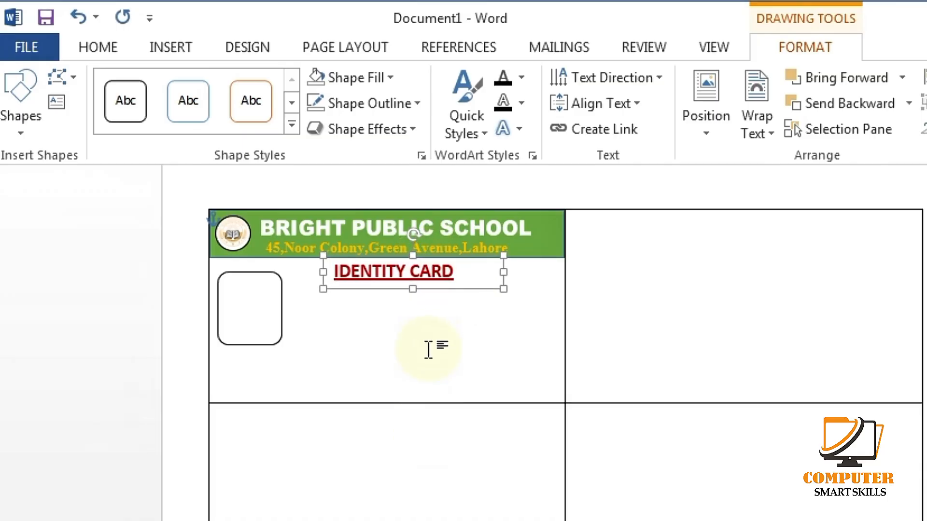
key("Up")
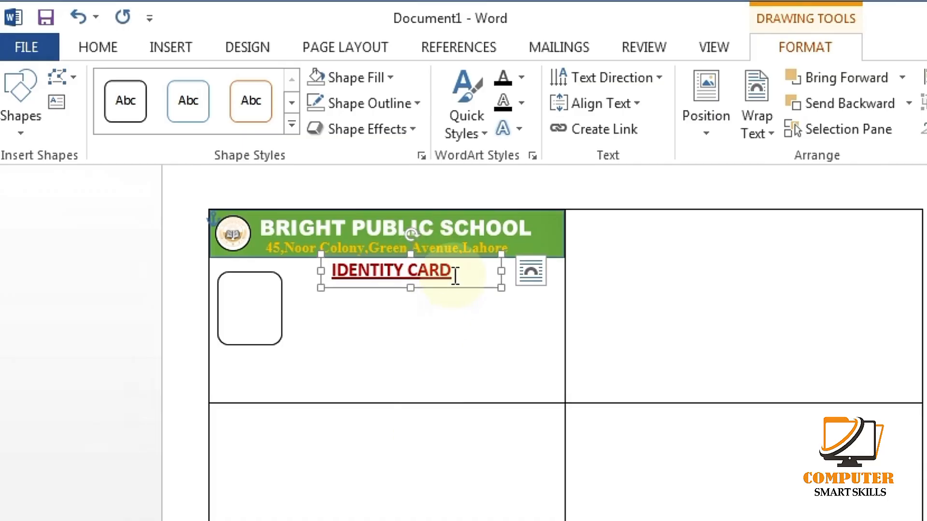
Reduce the IDENTITY CARD text to size 12
left_click_drag(455, 278, 306, 293)
left_click(106, 48)
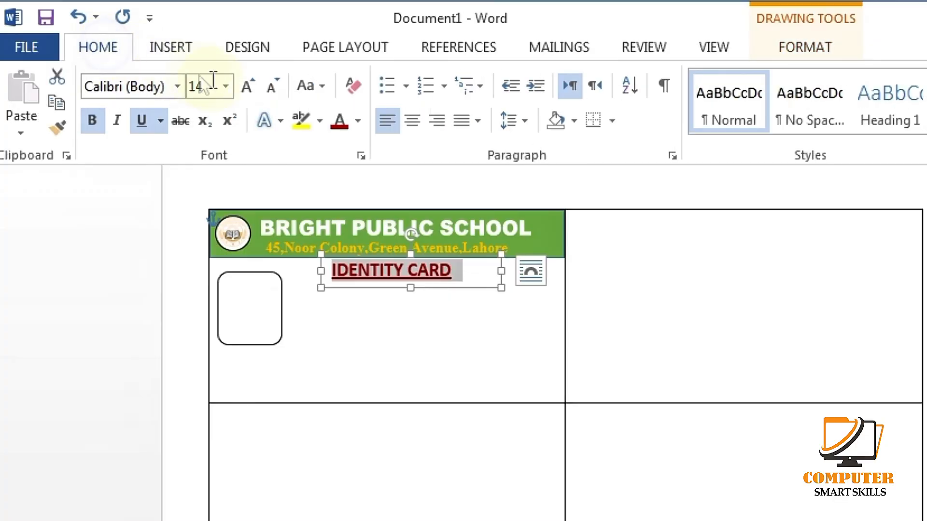
left_click(271, 88)
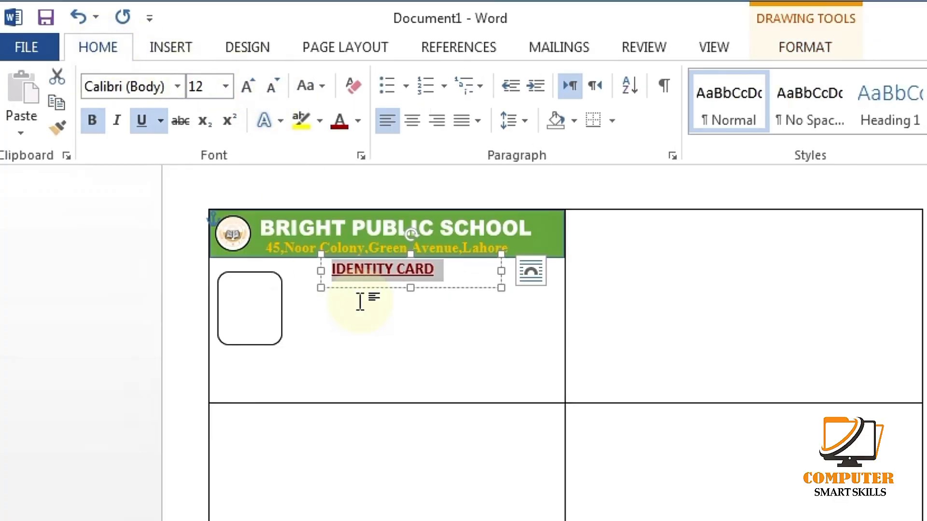
Nudge the IDENTITY CARD text box slightly to the right to center it under the header
left_click(453, 290)
key("Right")
key("Right")
key("Right")
key("Right")
key("Right")
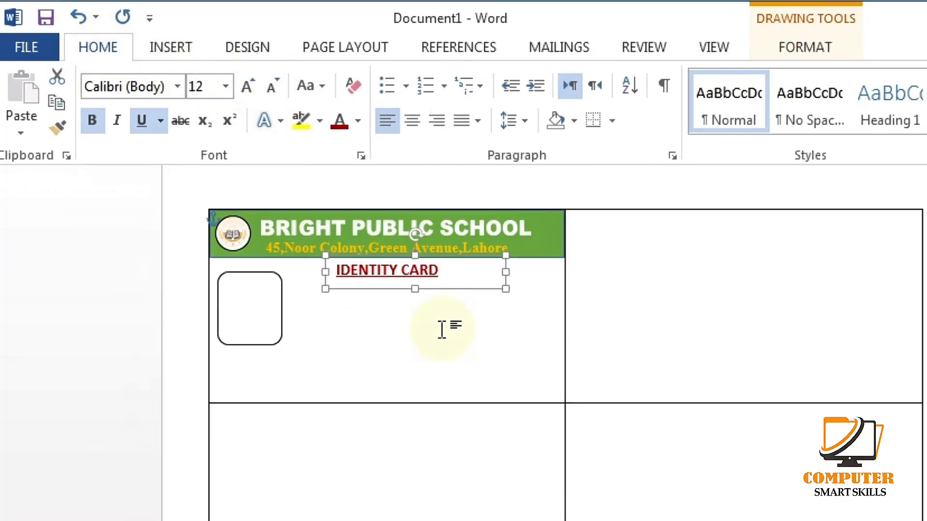
left_click(418, 338)
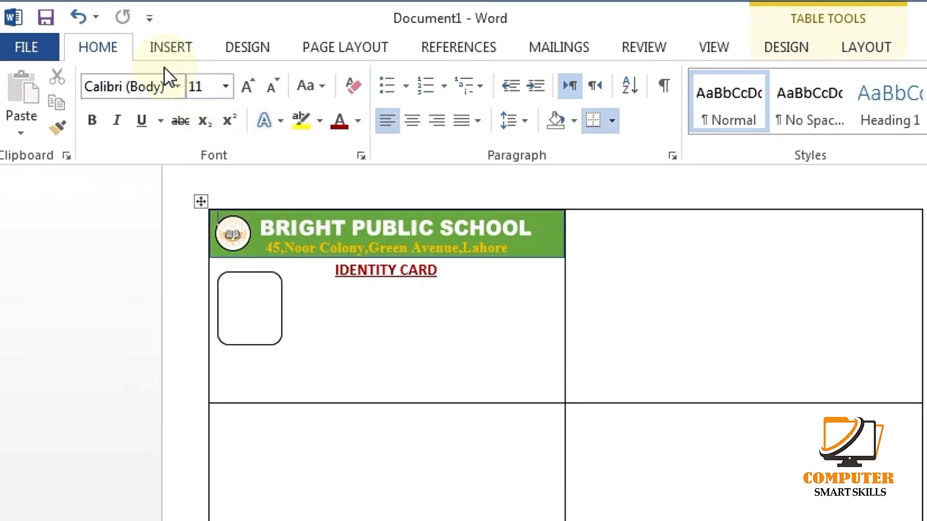
Insert a text box below the heading with the lines "Name :", "Father’s Name:", "D.O.B", "Class:", "Roll No:" and "Mobile No:"
left_click(165, 48)
left_click(299, 106)
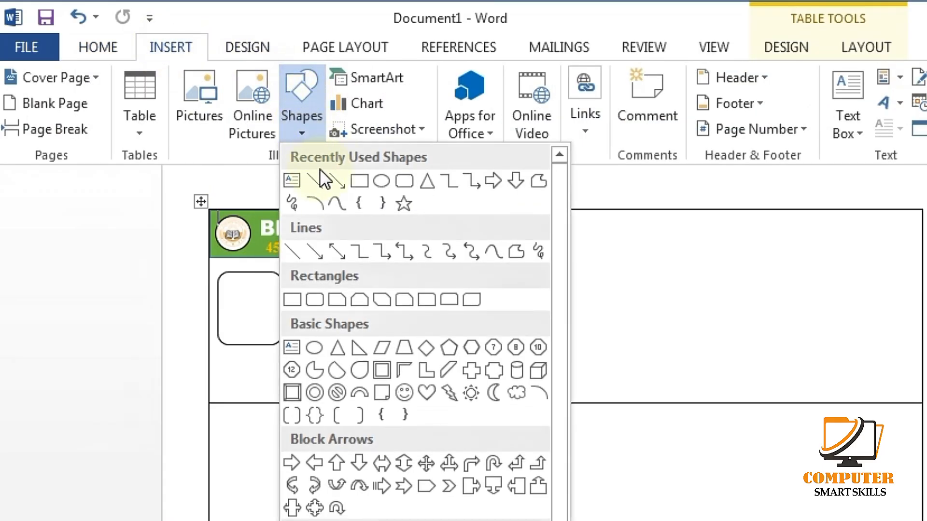
left_click(291, 180)
mouse_move(311, 285)
left_mouse_down()
mouse_move(501, 349)
mouse_move(530, 401)
left_mouse_up()
type("name :")
key("Return")
type("Father’s Name:")
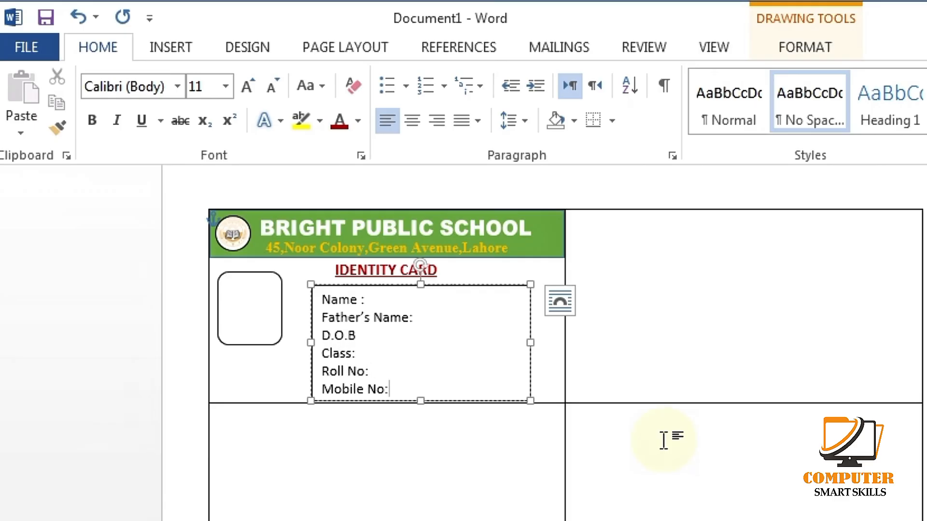
Format all the student detail labels at size 9 and bold
left_click_drag(426, 389, 316, 296)
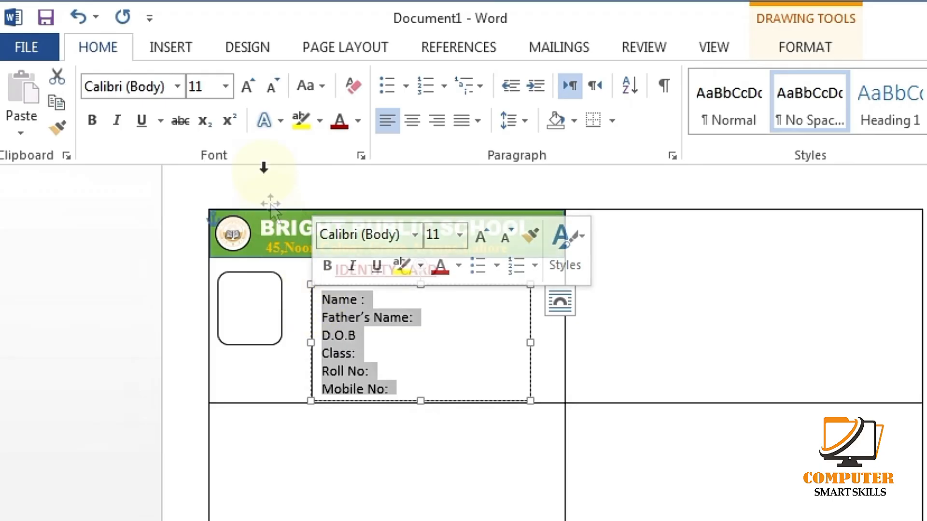
left_click(273, 88)
left_click(270, 86)
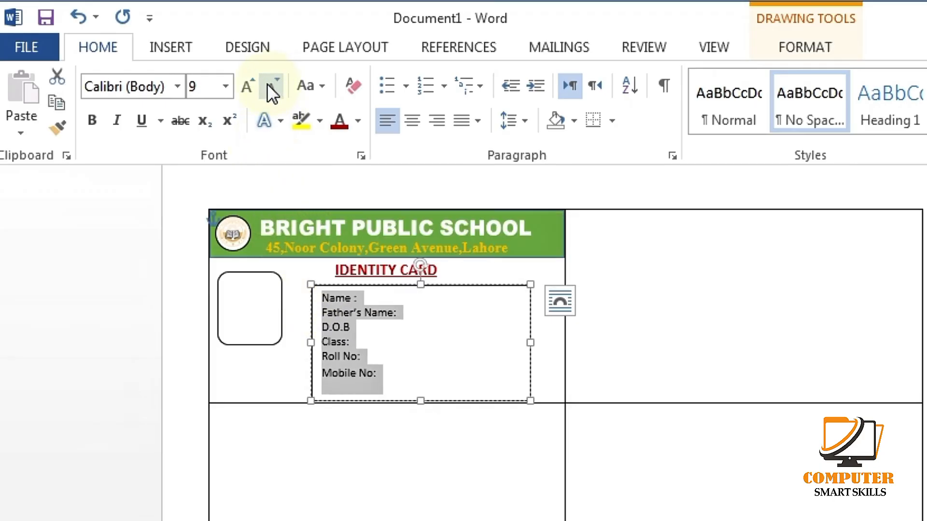
left_click(93, 116)
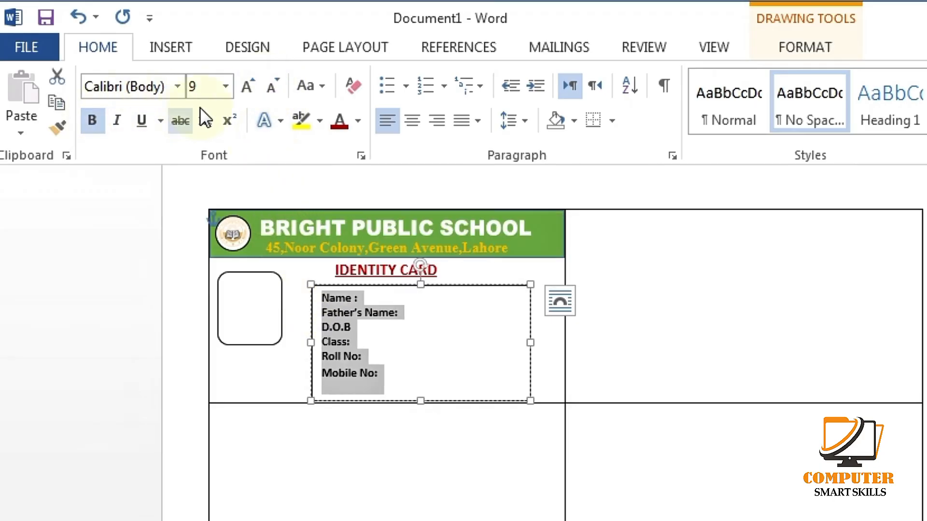
left_click(405, 312)
Remove the fill and outline of the student details text box and align it beneath the IDENTITY CARD heading
left_click_drag(446, 287, 443, 283)
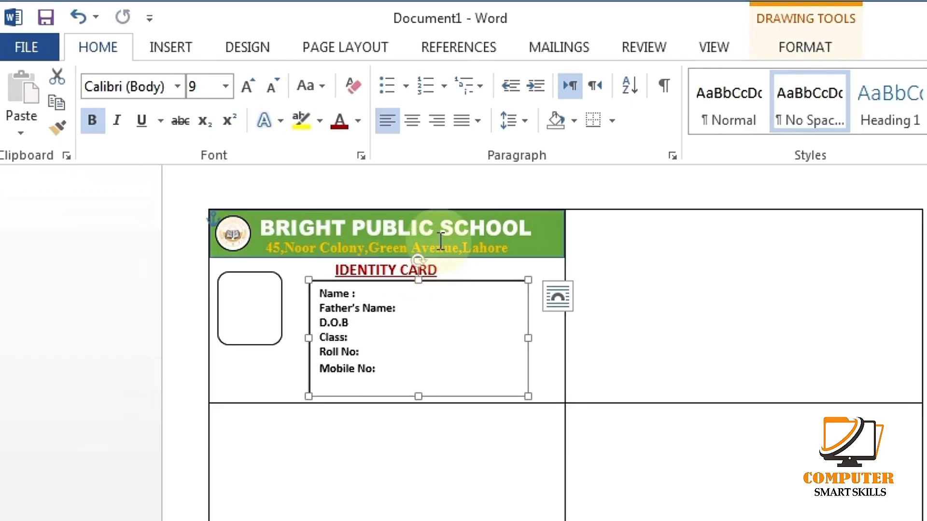
left_click(790, 46)
left_click(357, 77)
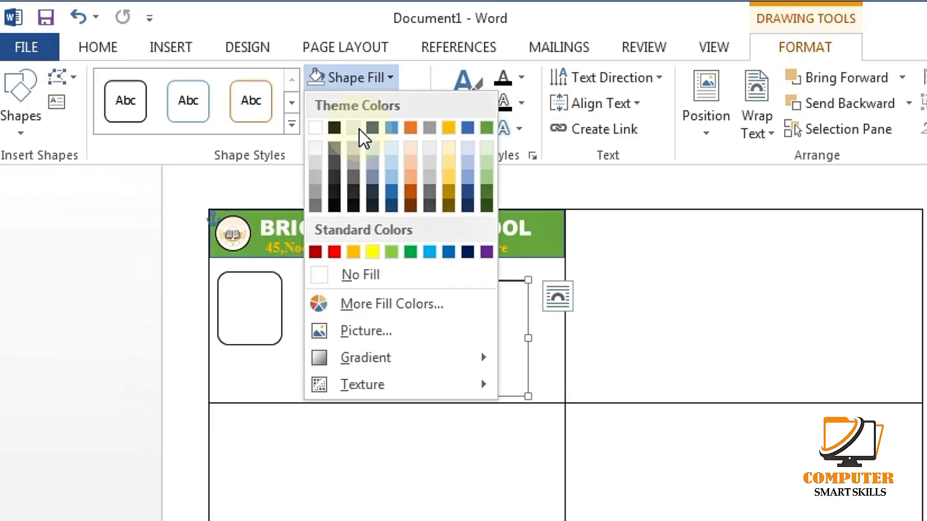
left_click(322, 271)
left_click(372, 104)
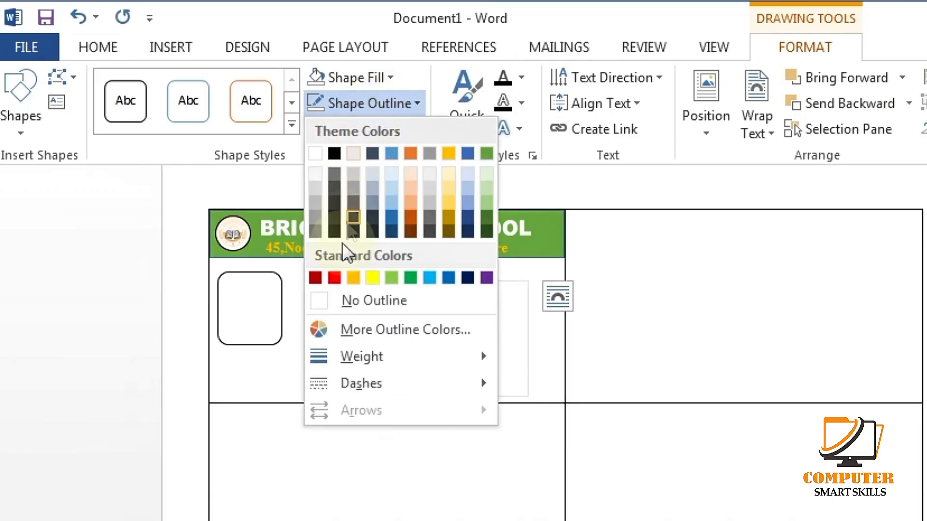
left_click(319, 299)
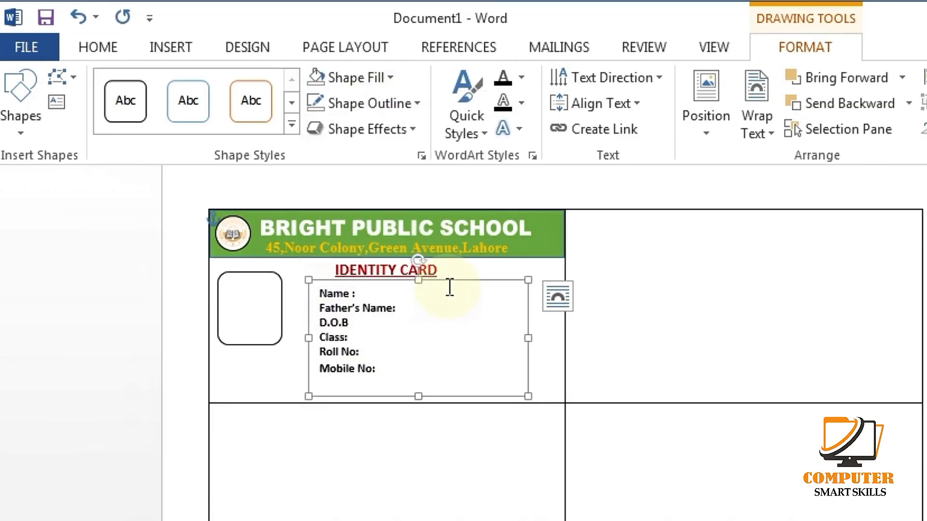
left_click_drag(419, 282, 419, 285)
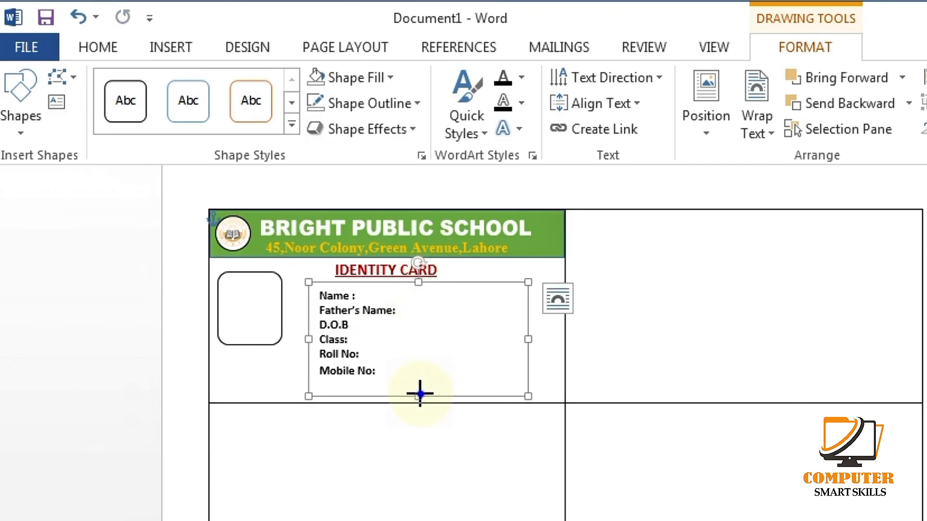
left_click(465, 445)
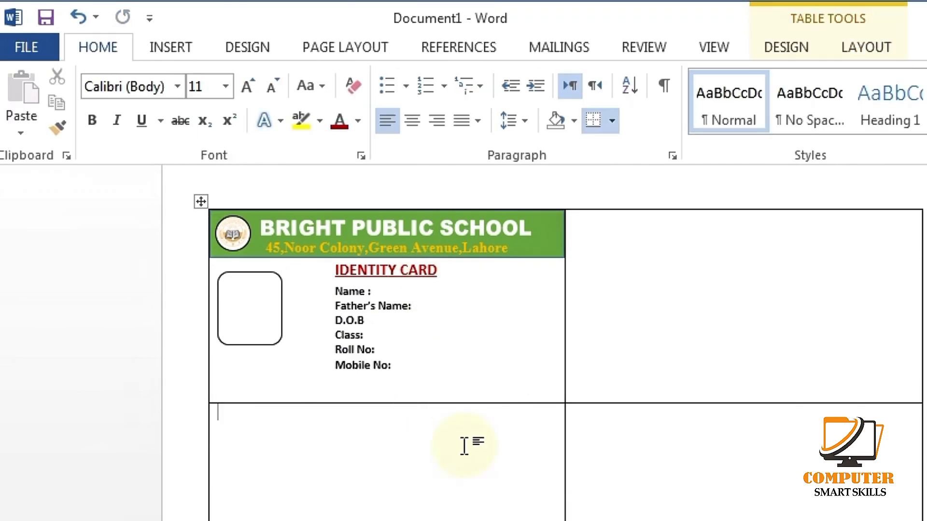
Insert a text box in the cell below the first card containing a signature line above "Principal", using the No Spacing style
left_click(159, 47)
left_click(304, 89)
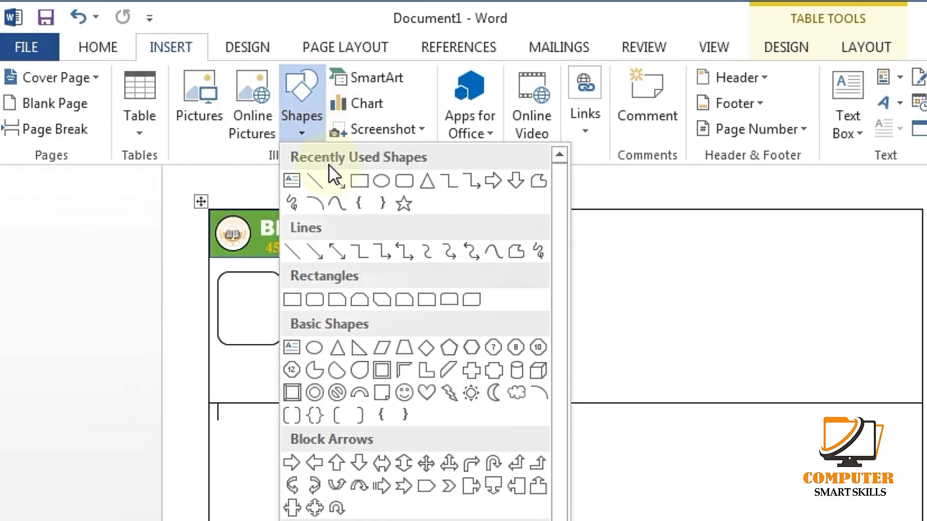
left_click(292, 180)
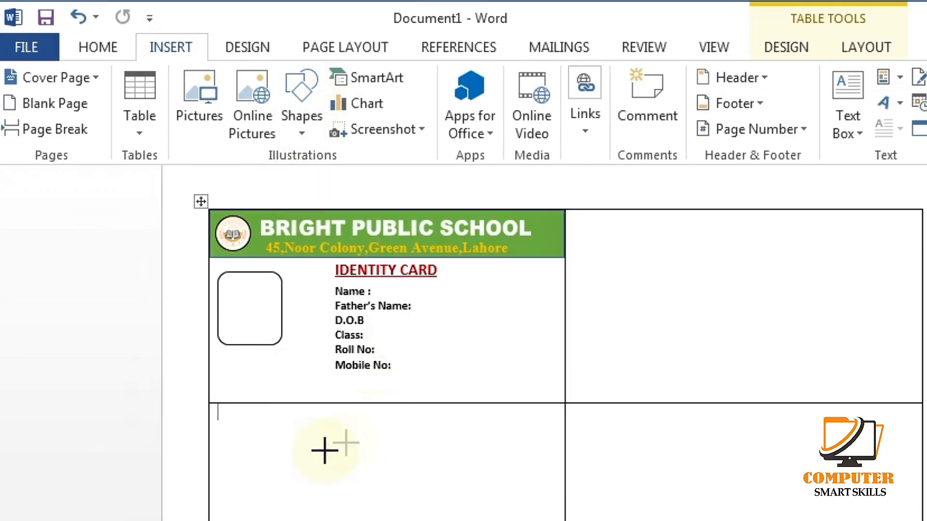
left_click_drag(290, 439, 502, 520)
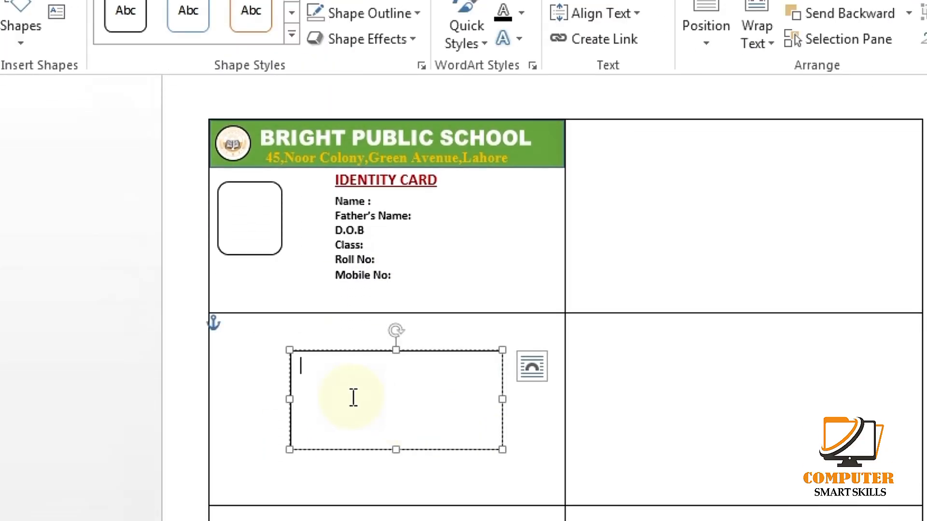
left_click(170, 0)
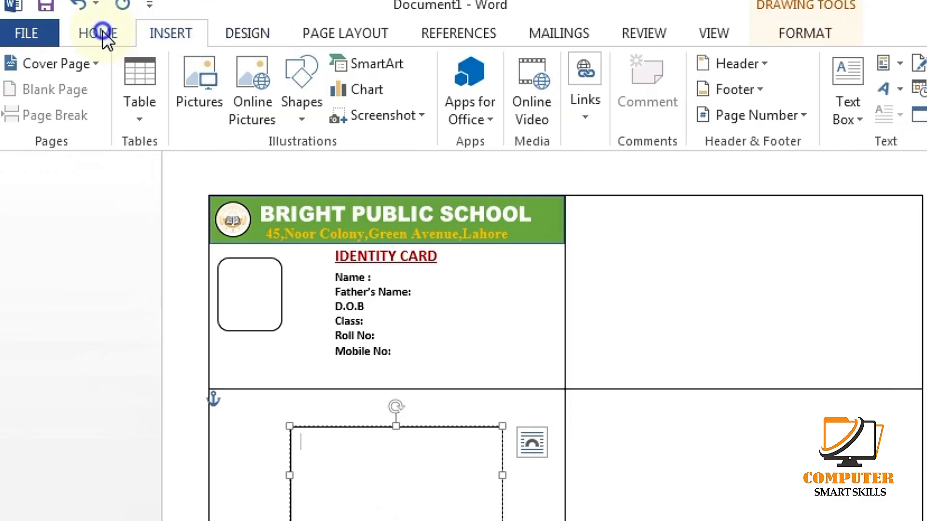
left_click(99, 0)
left_click(803, 83)
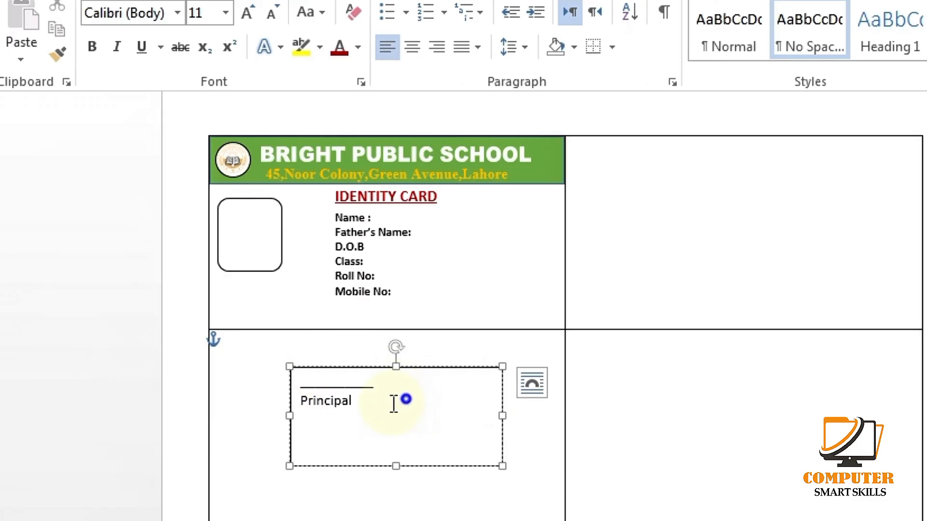
Center the signature line and "Principal" text, and remove the fill and outline of their text box
left_click_drag(393, 403, 289, 373)
left_click(413, 44)
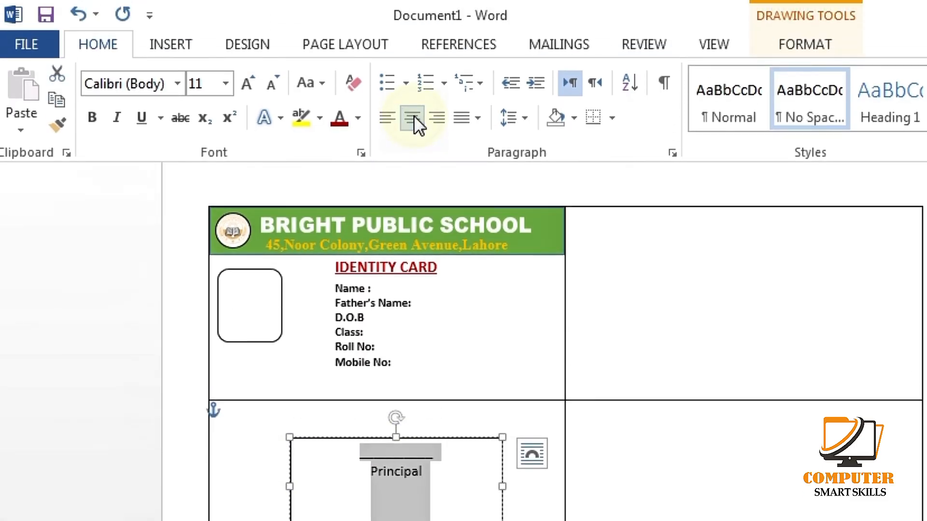
left_click(806, 44)
left_click(381, 75)
left_click(319, 270)
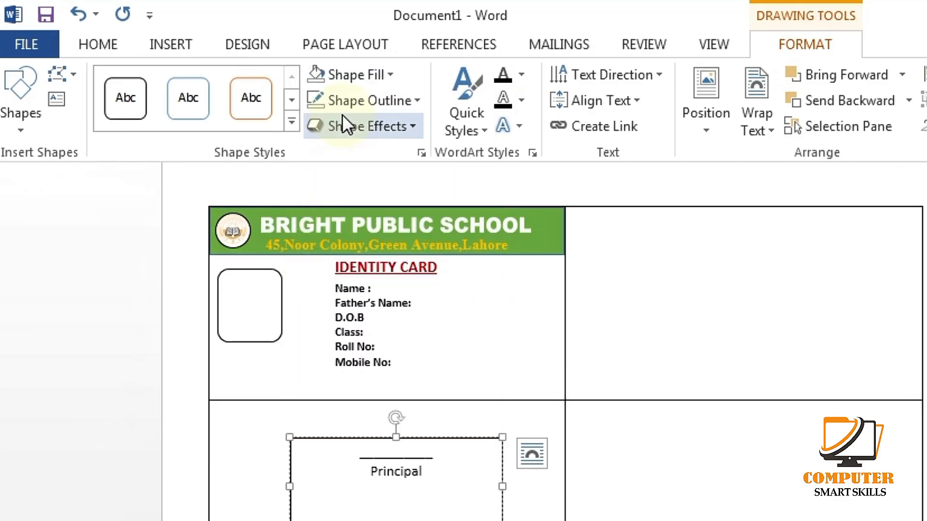
left_click(347, 100)
left_click(322, 299)
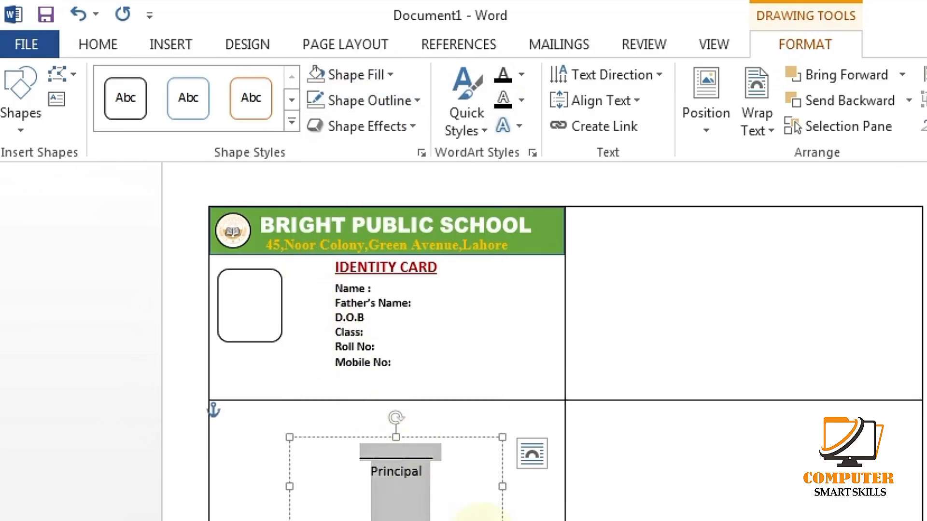
Shrink the signature text box to fit its text and set the word "Principal" to size 12
left_click_drag(499, 514, 310, 466)
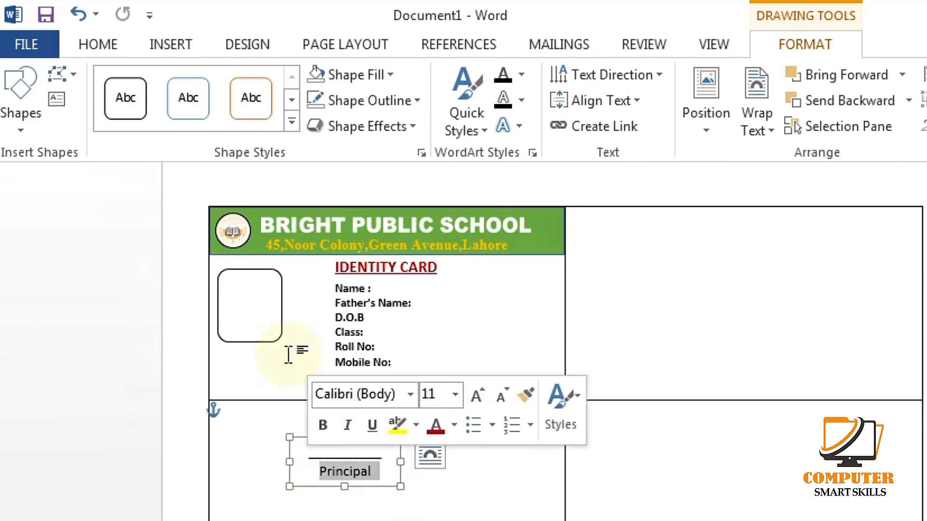
left_click(98, 43)
left_click(246, 85)
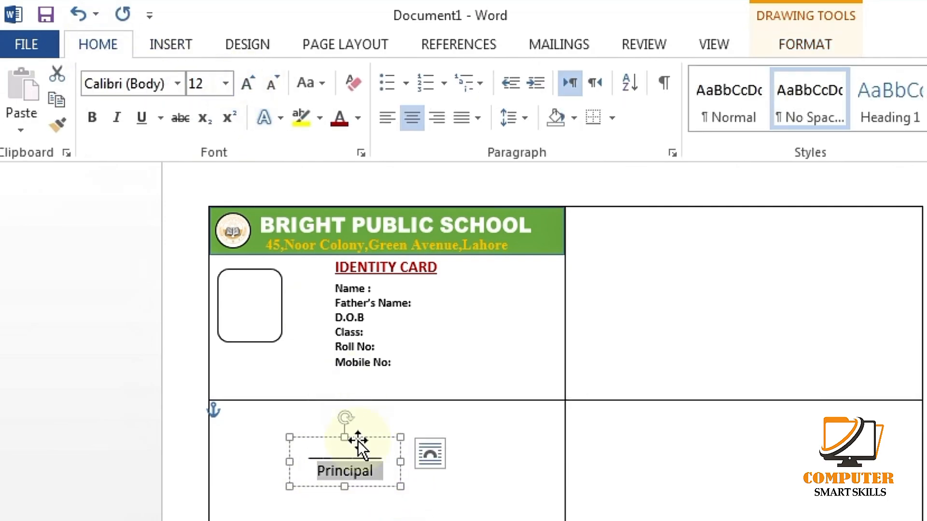
Move the Principal signature text box into the first card, directly beneath the photo frame
left_click_drag(380, 467, 313, 461)
left_click(355, 435)
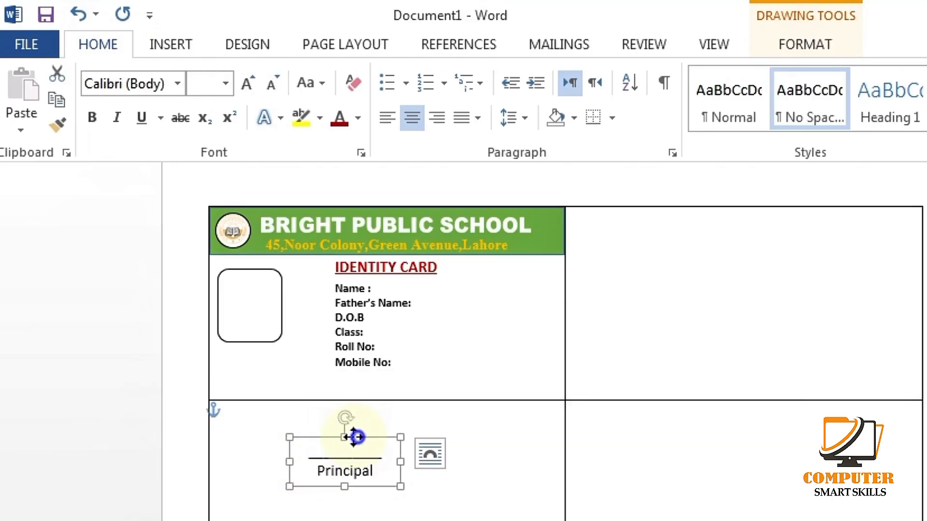
left_click_drag(356, 436, 258, 350)
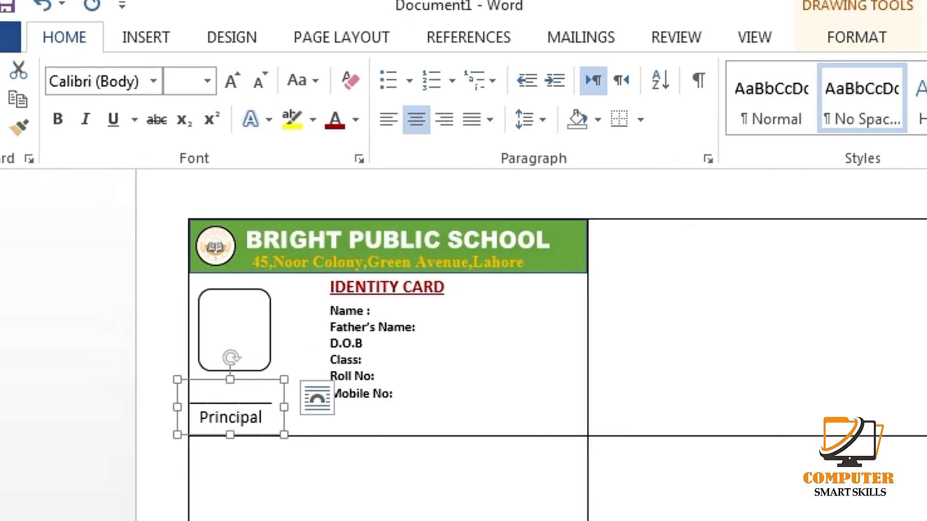
left_click_drag(230, 379, 239, 359)
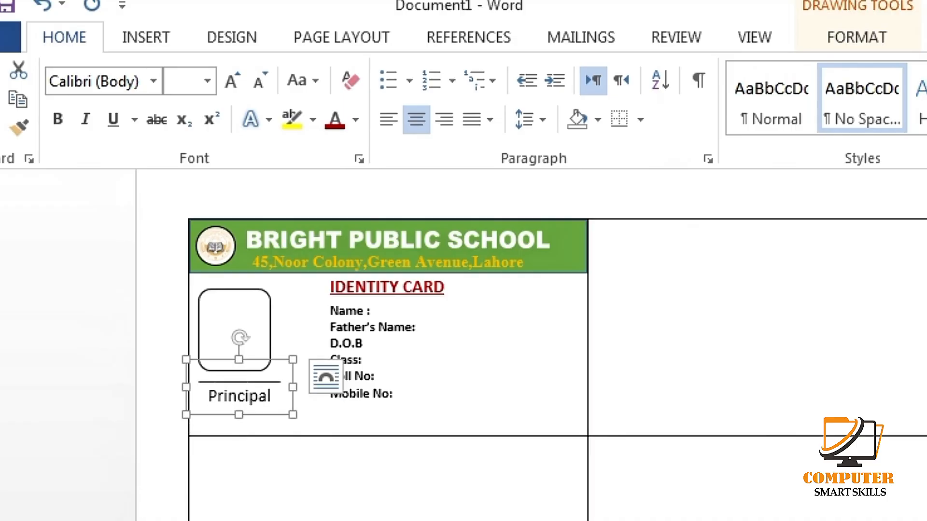
Draw a thin rectangle spanning the full width of the first card along its bottom edge
left_click(446, 511)
left_click(157, 36)
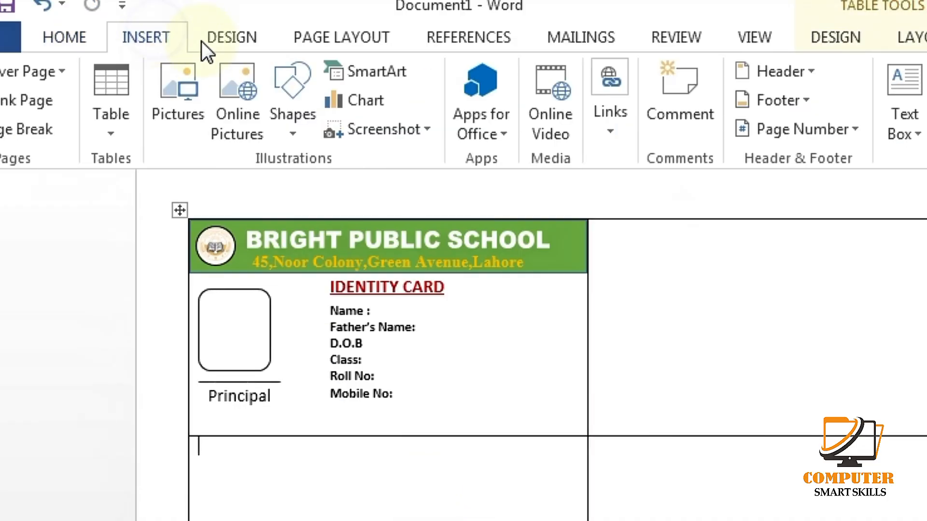
left_click(277, 72)
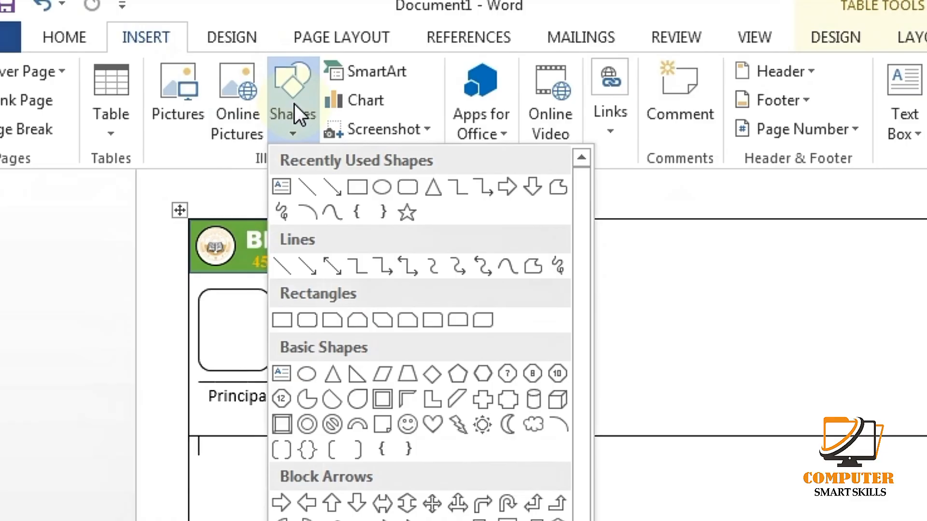
left_click(357, 188)
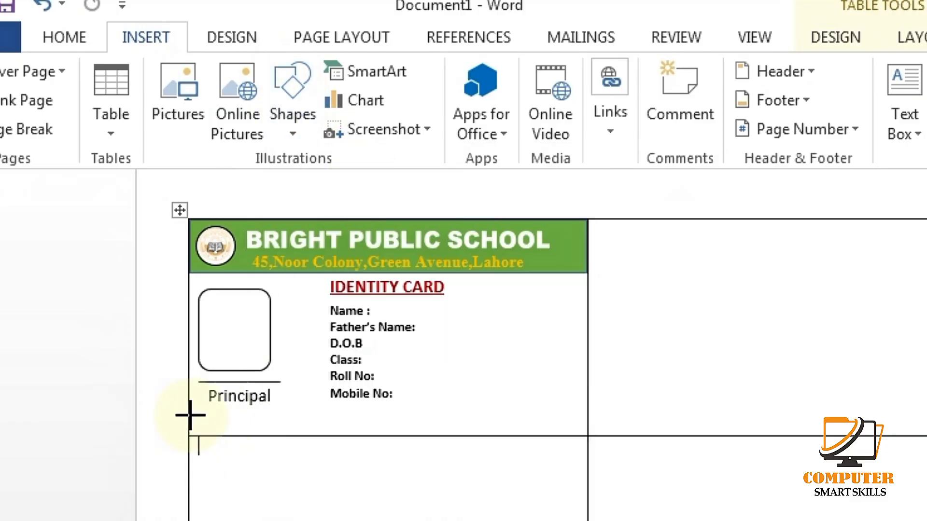
left_click_drag(190, 415, 534, 413)
left_click_drag(582, 416, 586, 436)
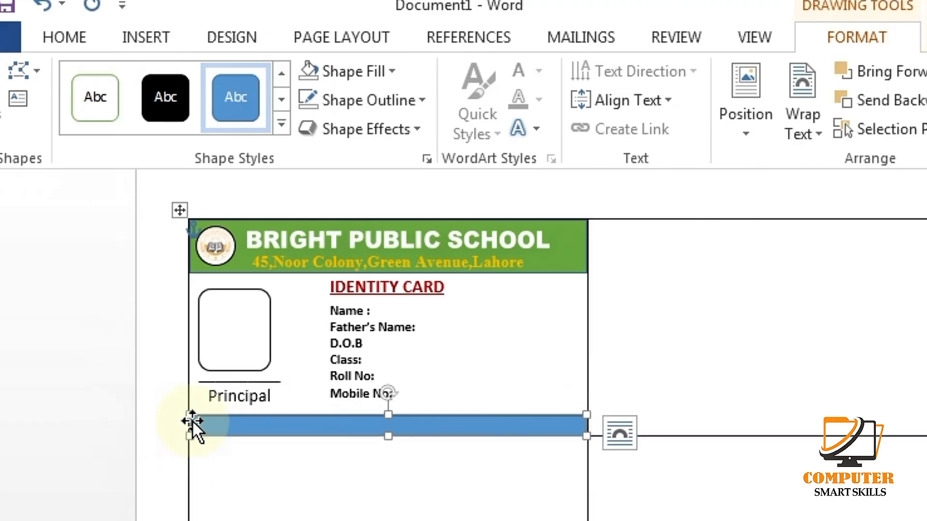
Fill the bottom rectangle with the theme green that matches the card's header
left_click(213, 420)
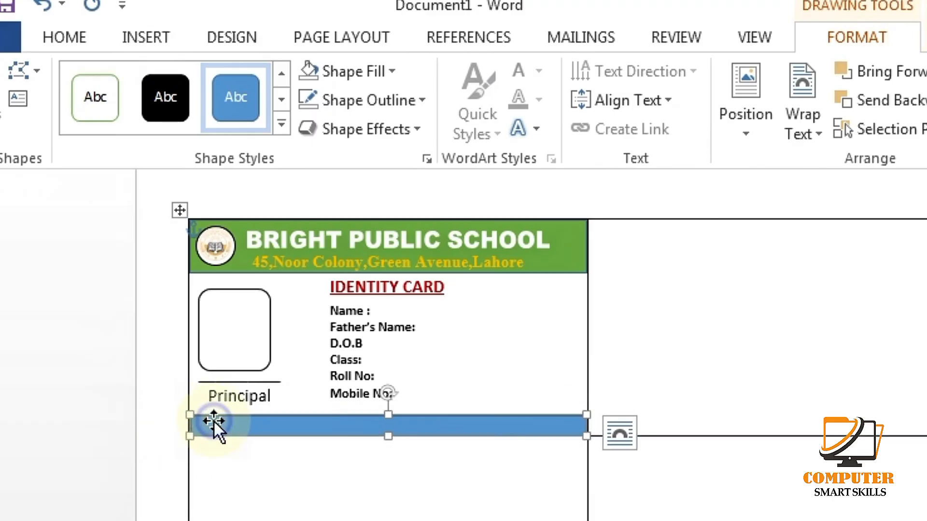
left_click(361, 75)
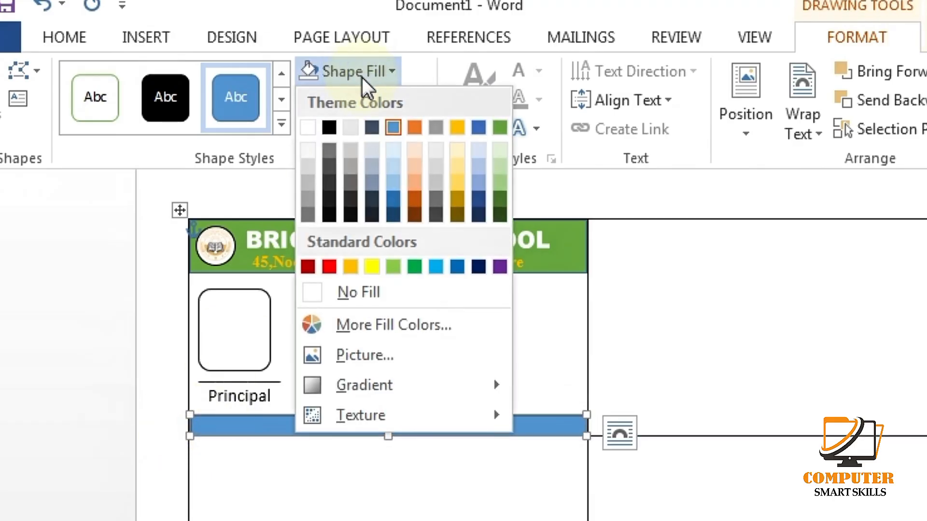
left_click(500, 127)
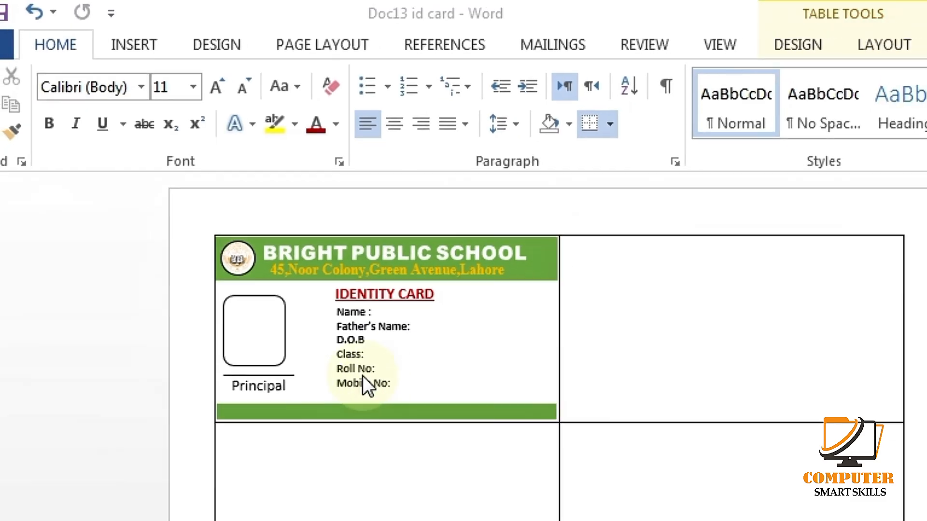
Start a Labels mail merge with the Microsoft 1/2 Letter product and accept deletion of the document's current contents
left_click(276, 258)
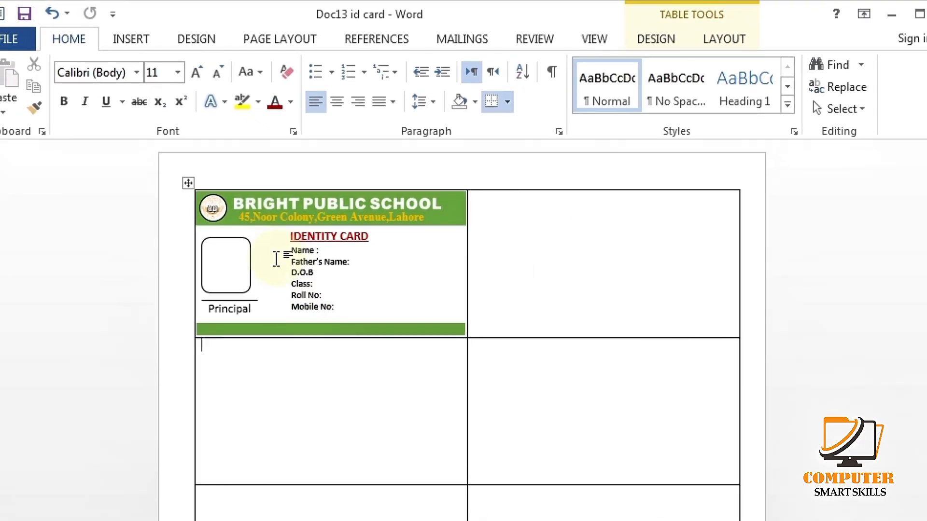
scroll(314, 308, "down", 6)
scroll(319, 309, "down", 4)
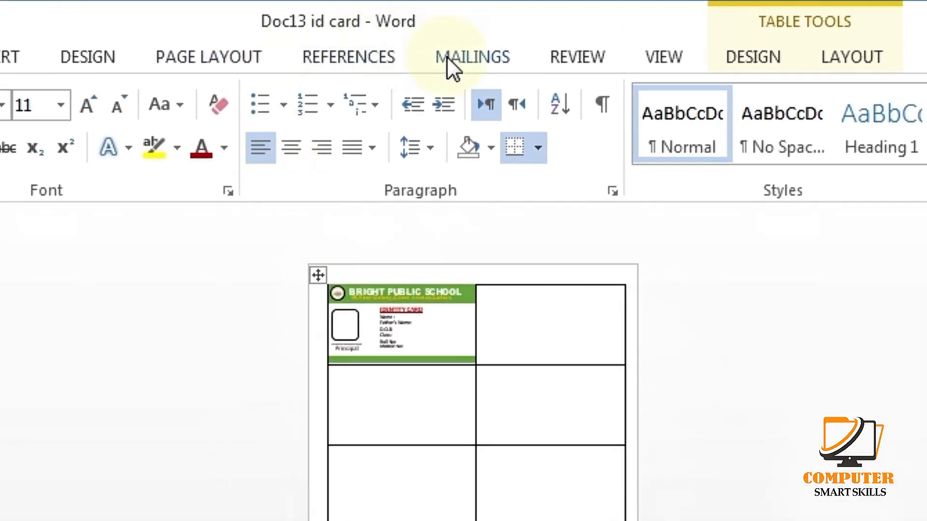
left_click(447, 56)
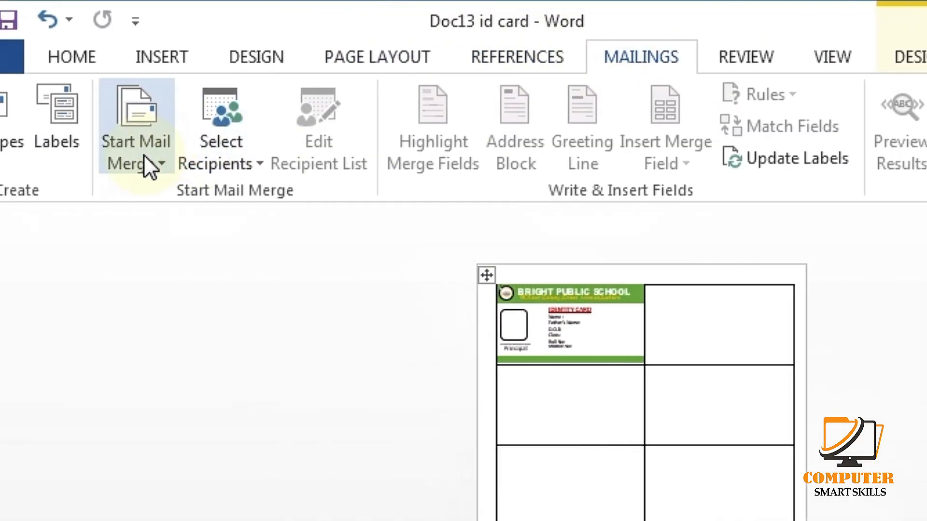
left_click(143, 155)
left_click(154, 289)
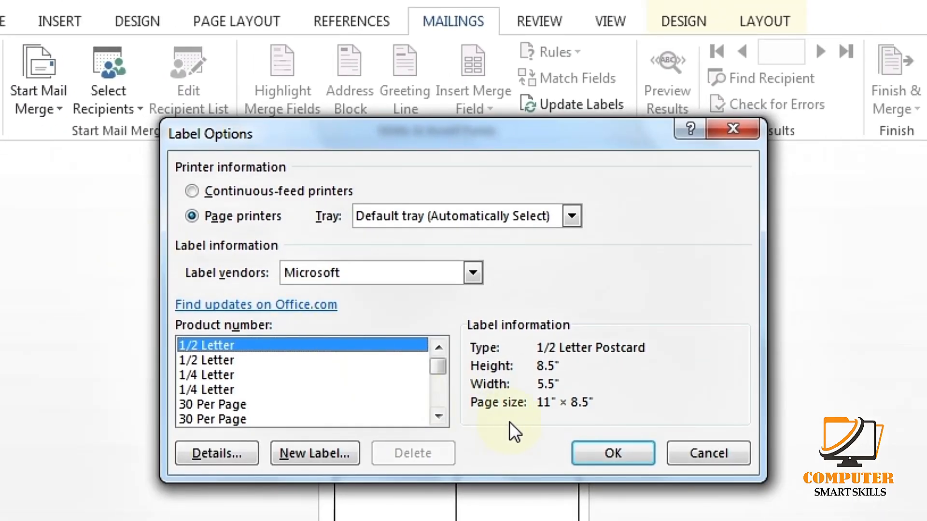
left_click(592, 451)
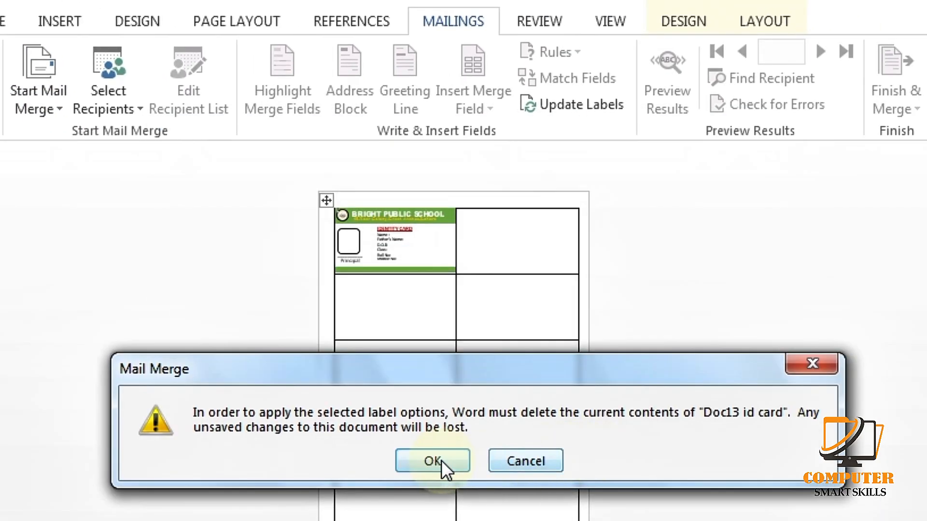
left_click(440, 460)
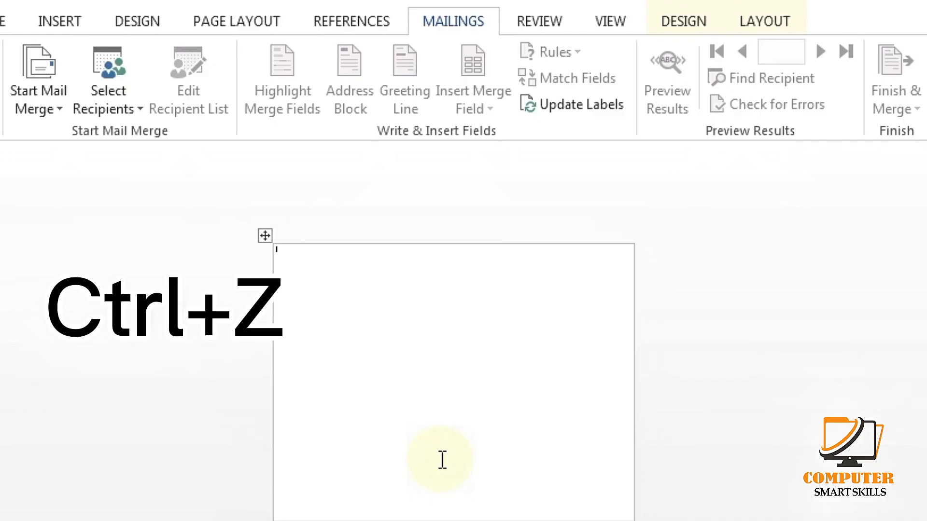
Undo the deletion of the document's contents and update the labels to copy the first card into every cell
key("ctrl+z")
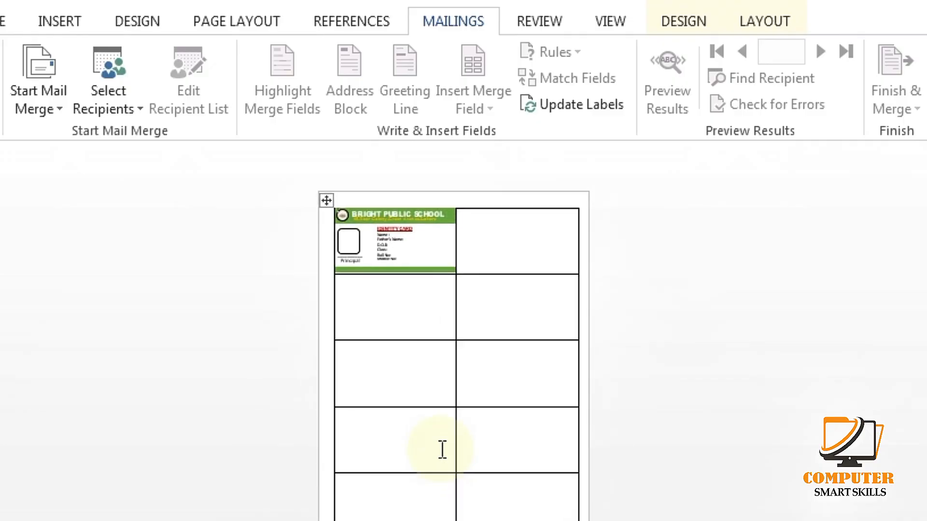
left_click(556, 103)
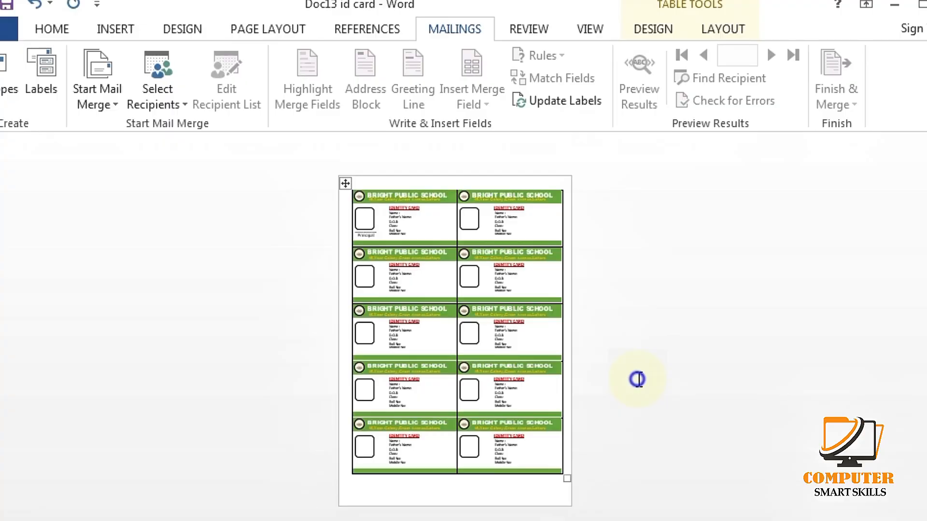
Examine the copied identity cards across the whole sheet, comparing each one with the first card
left_click(637, 380)
scroll(531, 350, "up", 5, "ctrl")
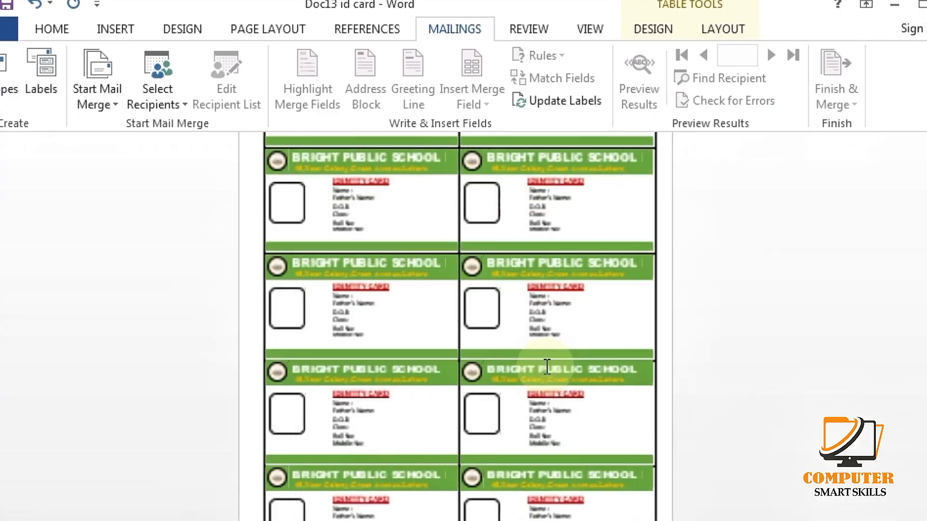
scroll(531, 347, "down", 1)
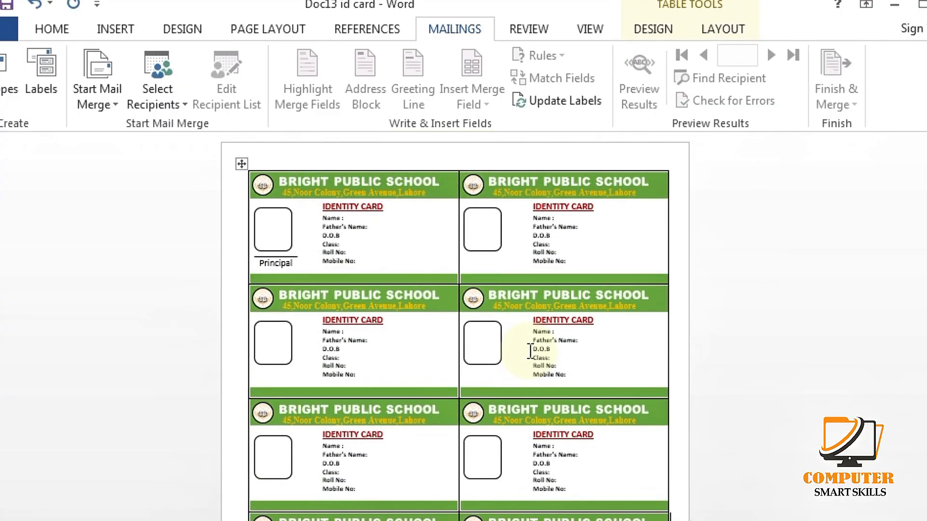
scroll(529, 348, "up", 3, "ctrl")
scroll(527, 348, "up", 4)
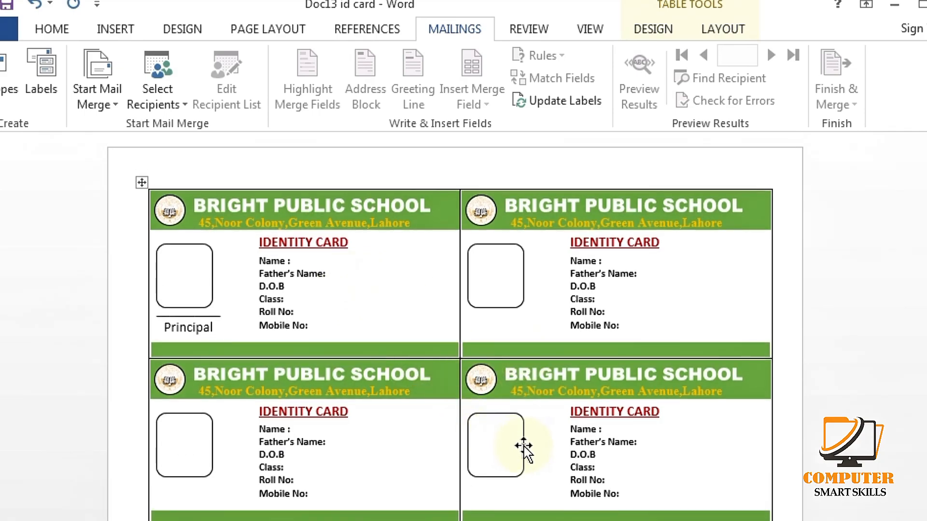
scroll(526, 444, "down", 1)
scroll(542, 454, "down", 2)
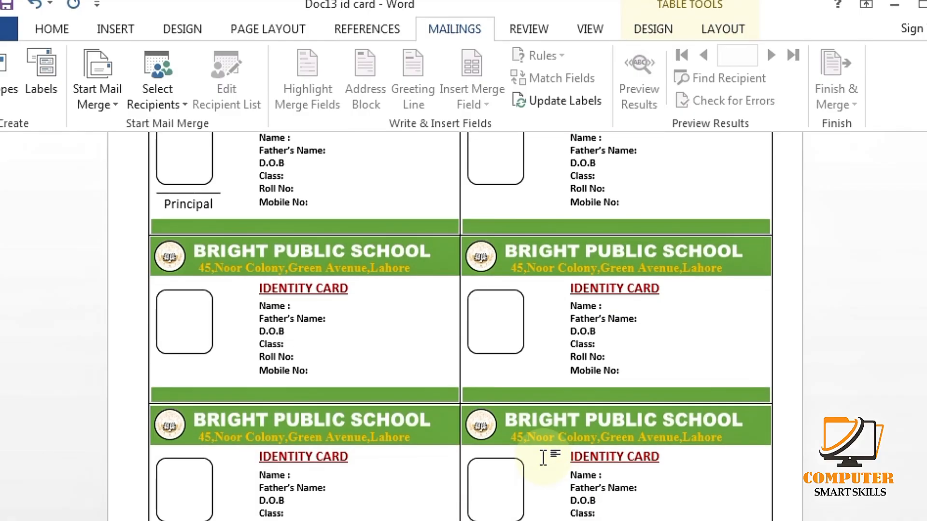
scroll(543, 457, "down", 3)
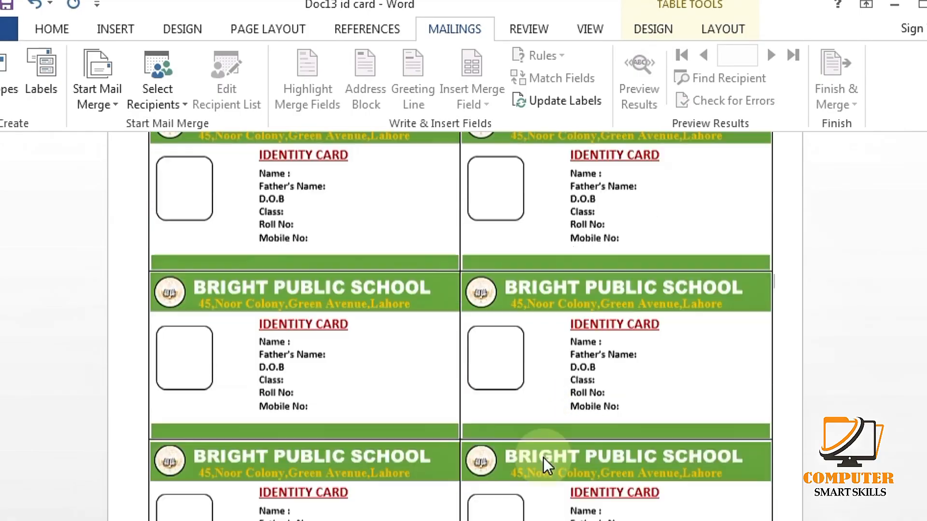
scroll(543, 458, "down", 4)
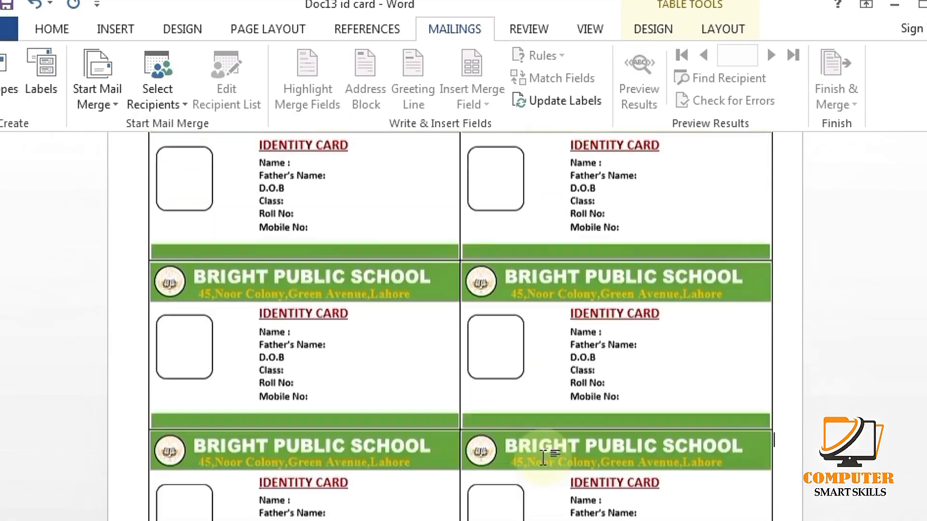
scroll(542, 458, "up", 5)
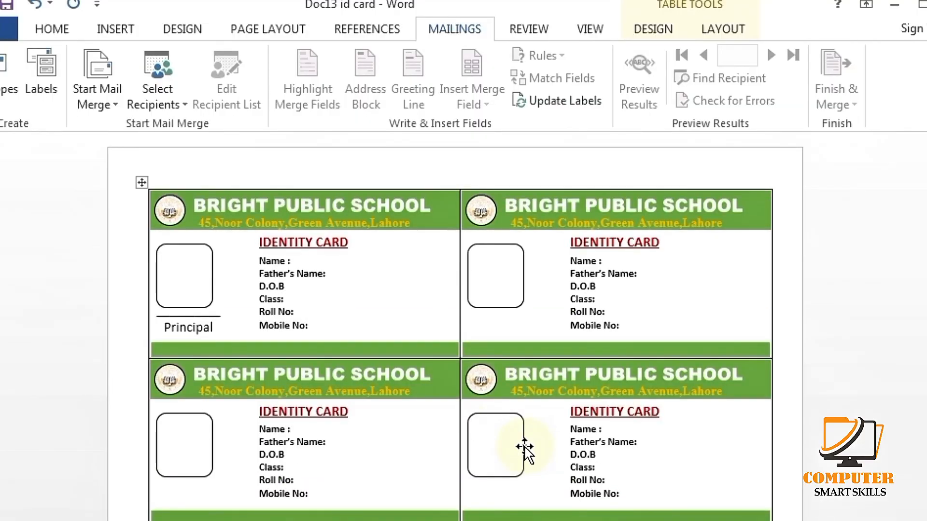